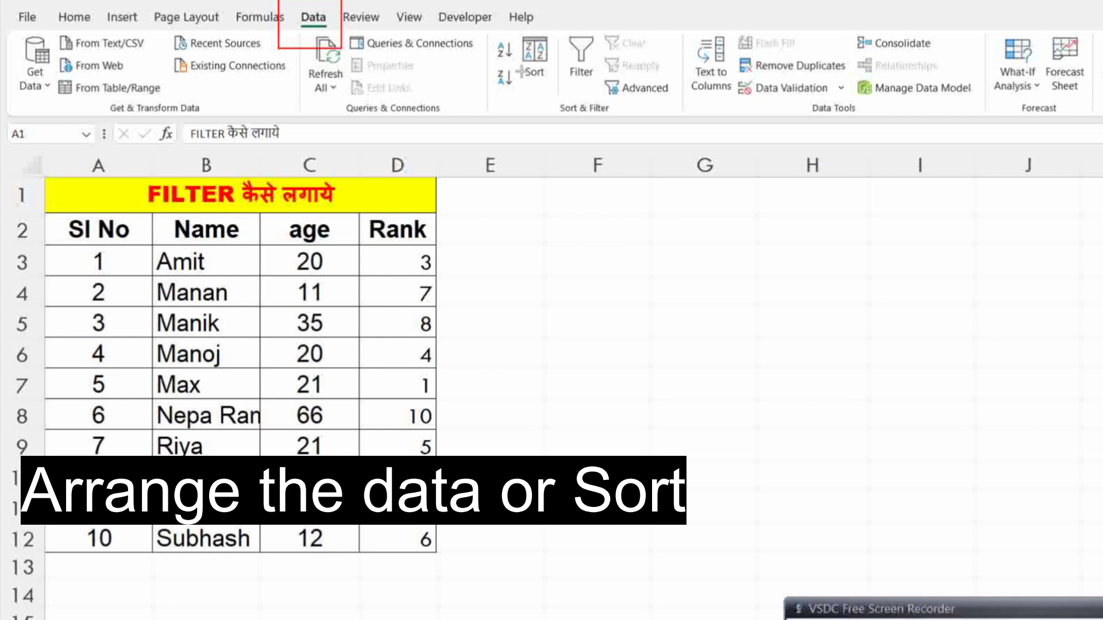
# Start a custom sort of the table range A2:D12, with its first row treated as headers.
pyautogui.moveTo(488, 28); pyautogui.dragTo(689, 122)
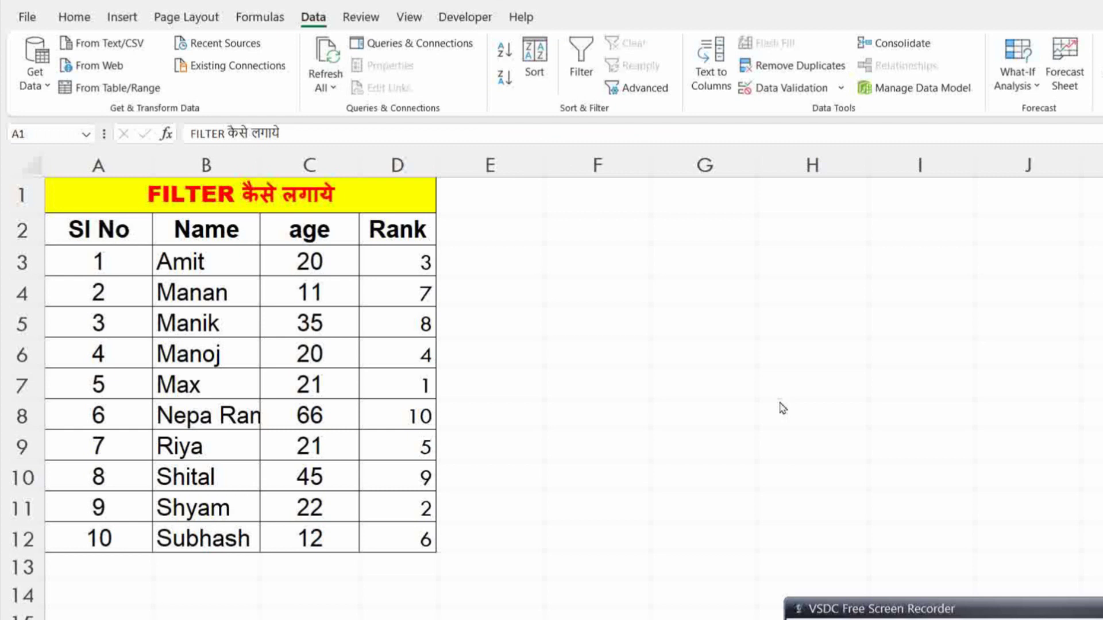
pyautogui.hotkey('ctrl', 'a')
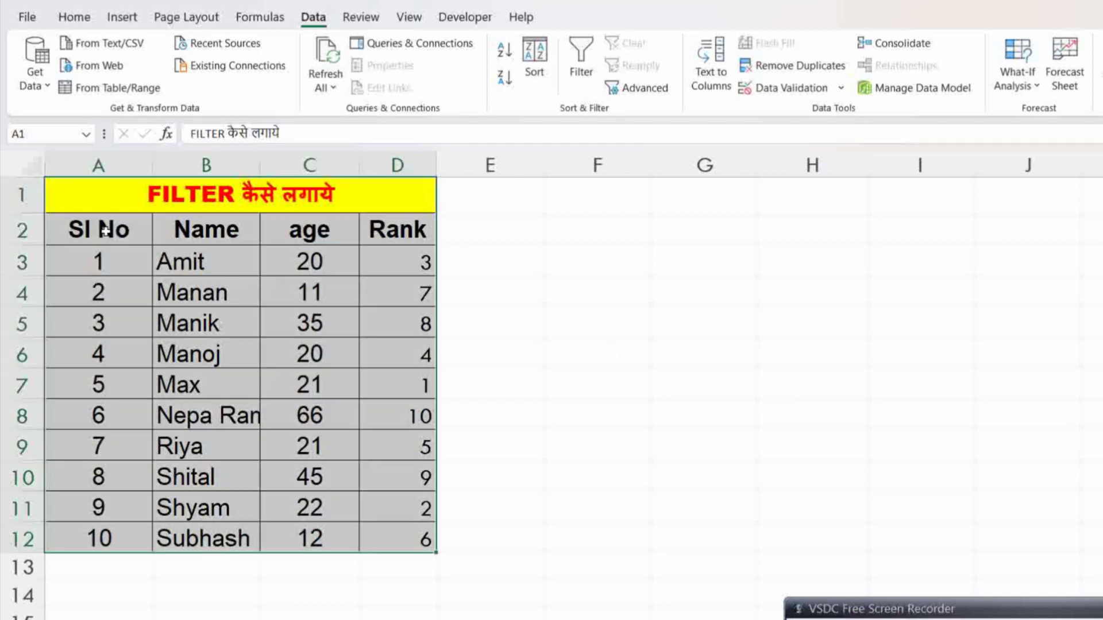
pyautogui.moveTo(103, 226); pyautogui.dragTo(381, 547)
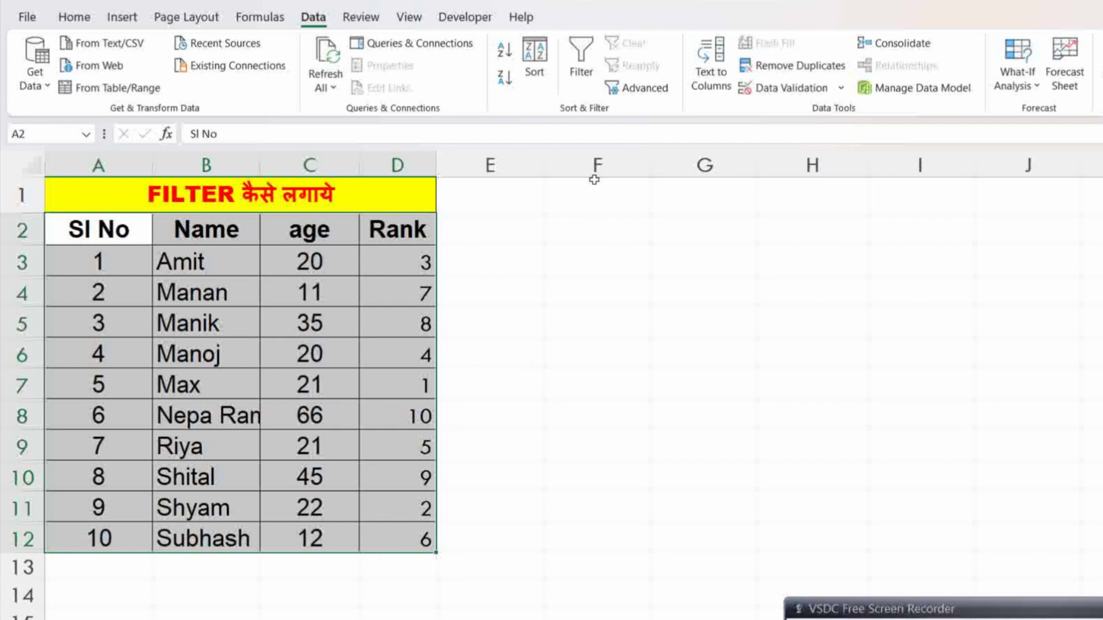
pyautogui.click(539, 62)
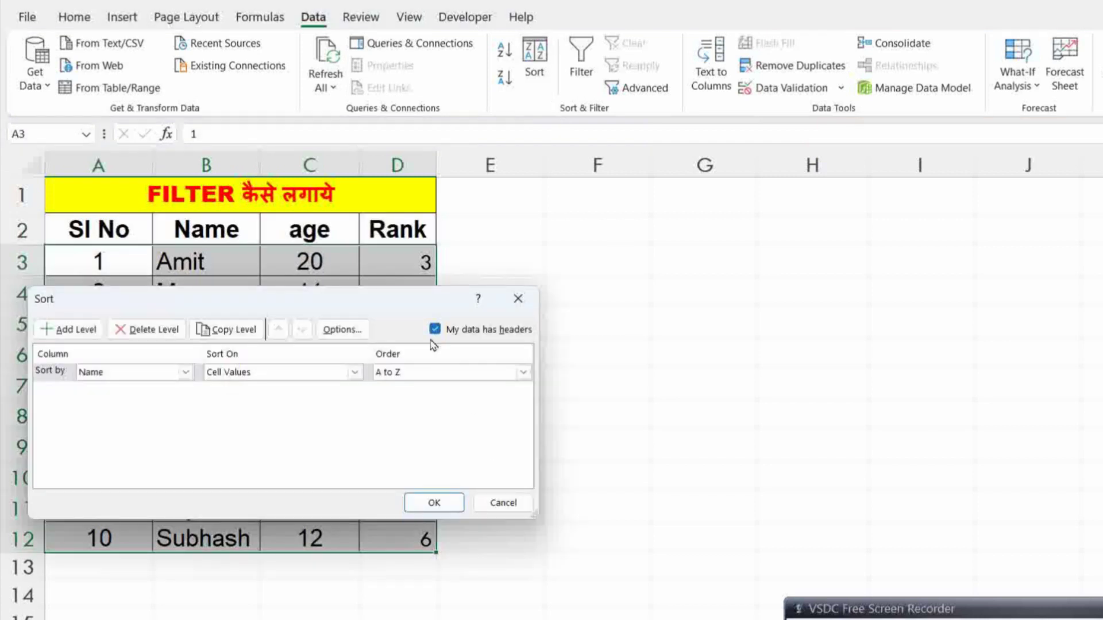
pyautogui.click(435, 329)
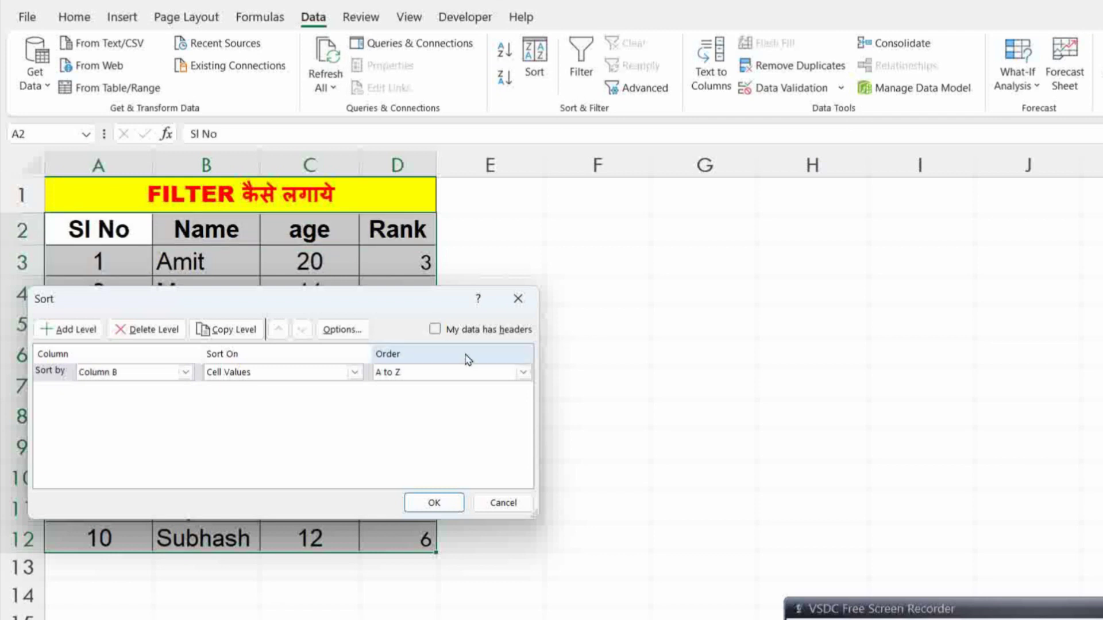
pyautogui.click(435, 329)
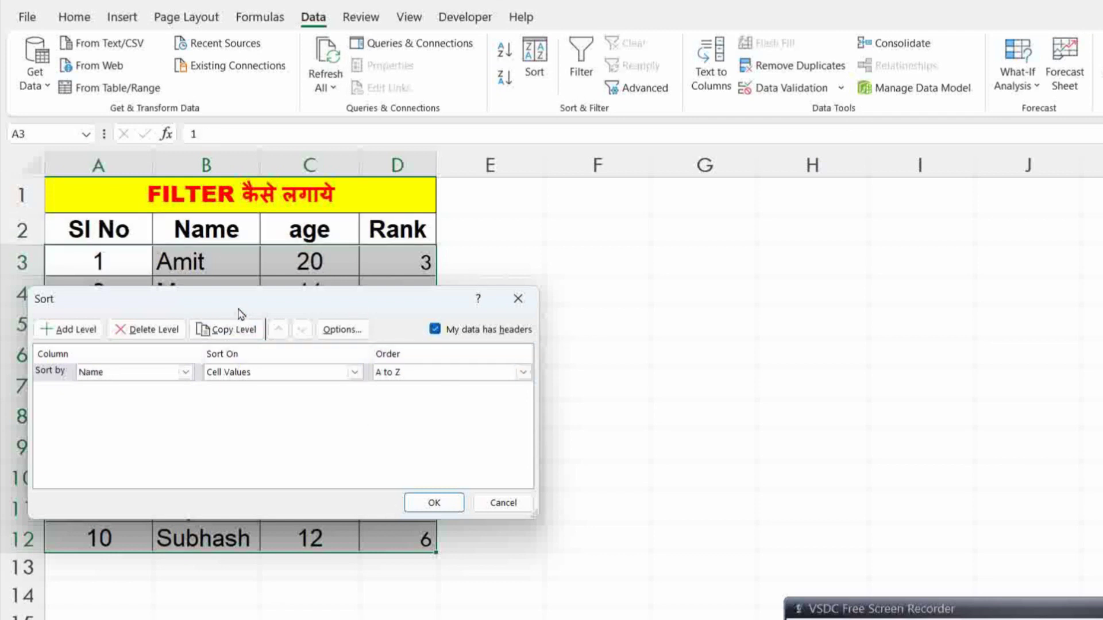
pyautogui.moveTo(242, 304); pyautogui.dragTo(235, 457)
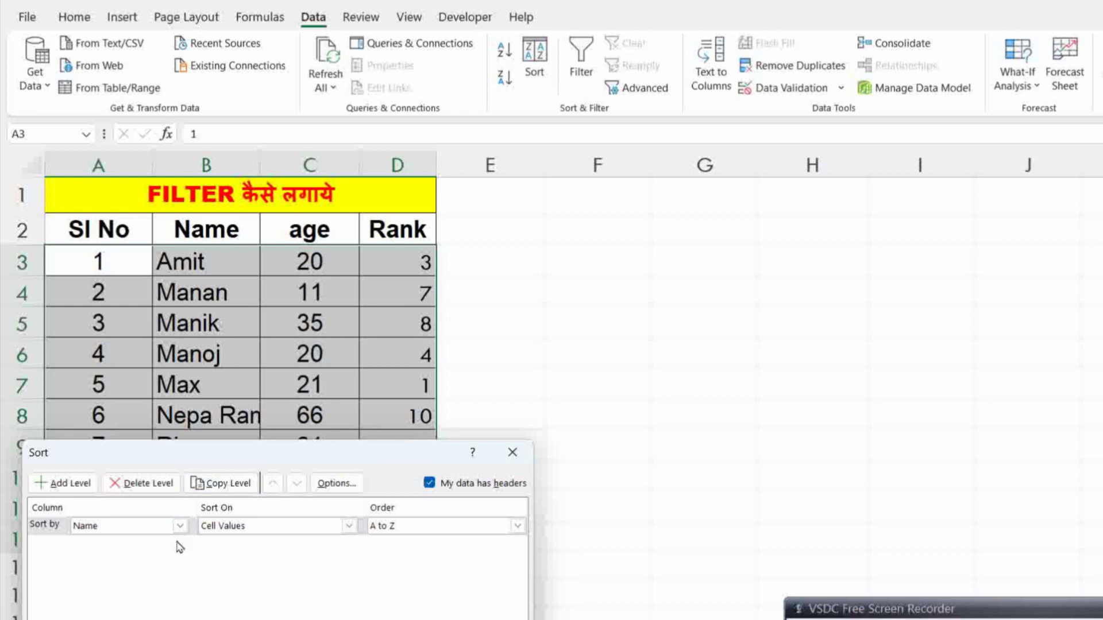
pyautogui.moveTo(134, 456); pyautogui.dragTo(147, 418)
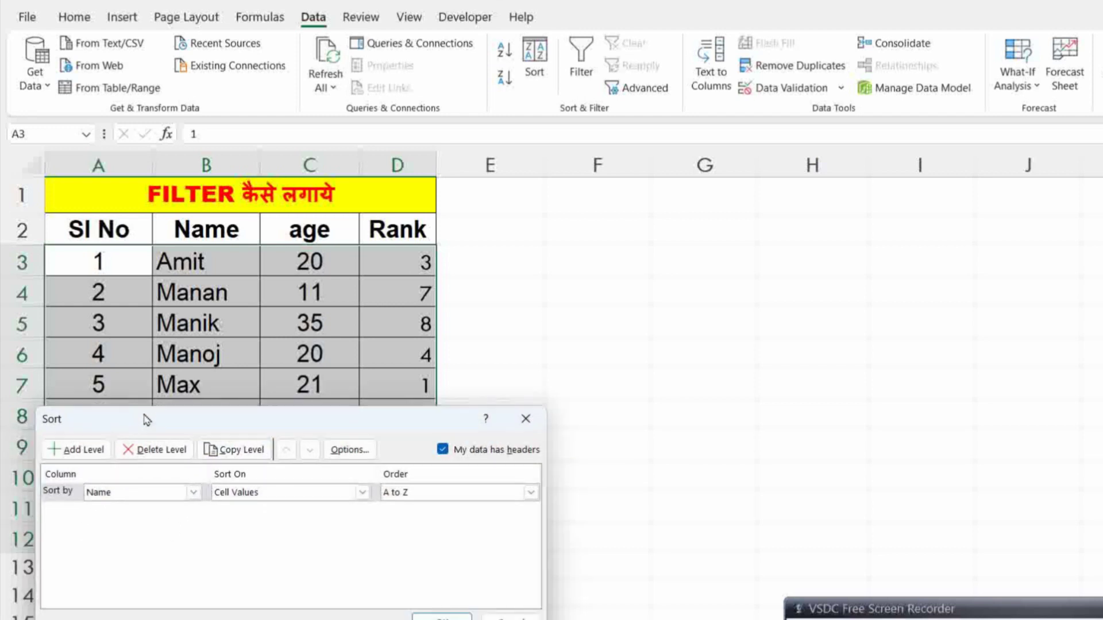
# Sort the table by Rank on cell values, ordered smallest to largest.
pyautogui.click(193, 488)
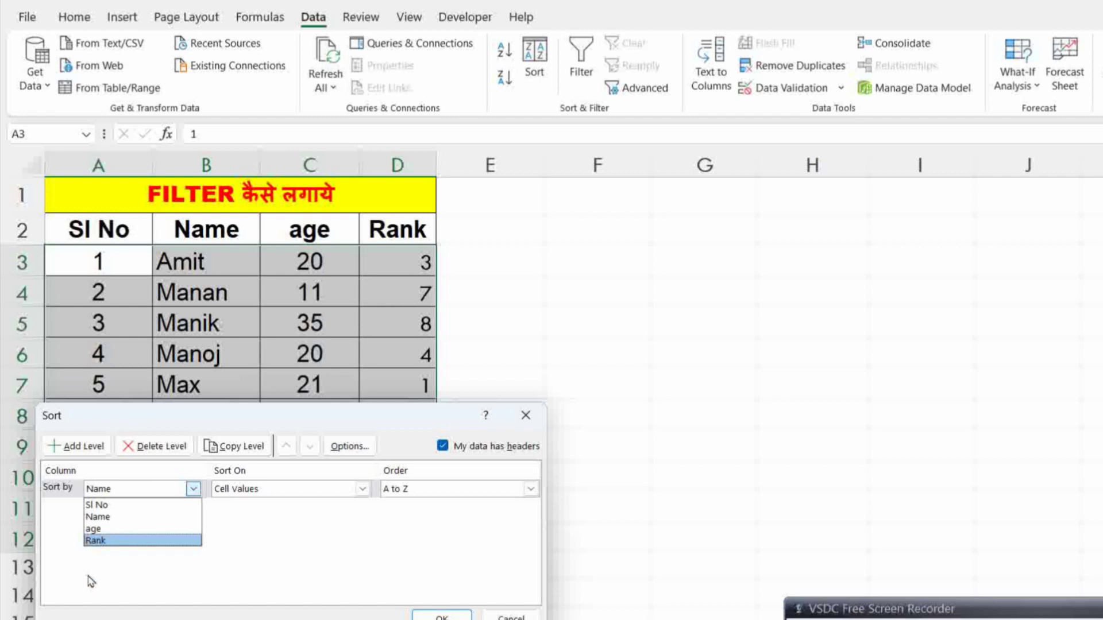
pyautogui.click(98, 542)
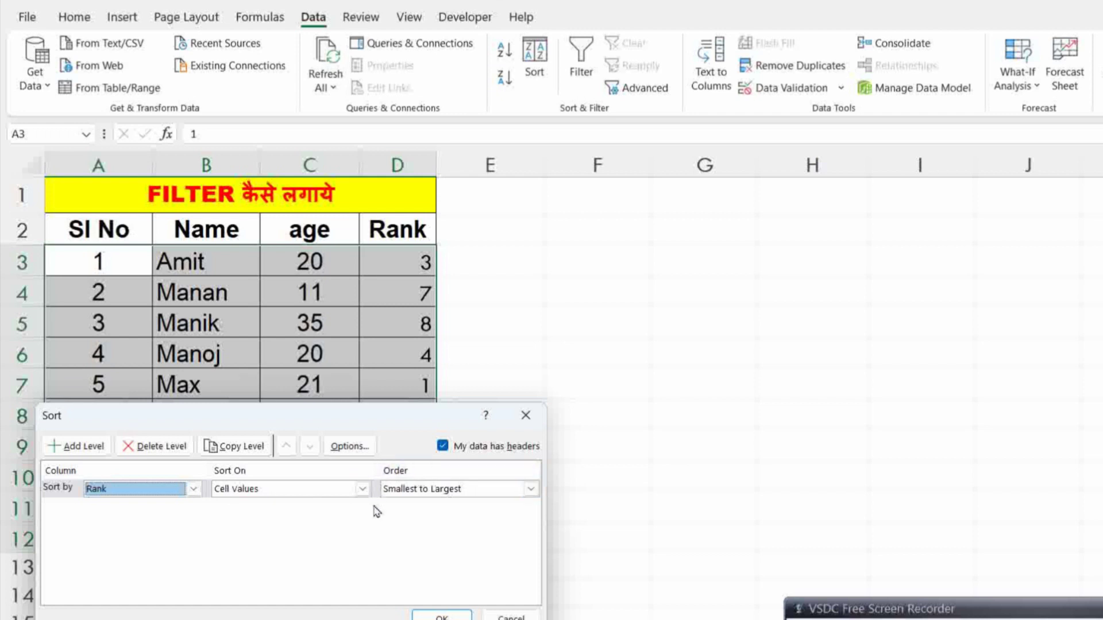
pyautogui.click(531, 489)
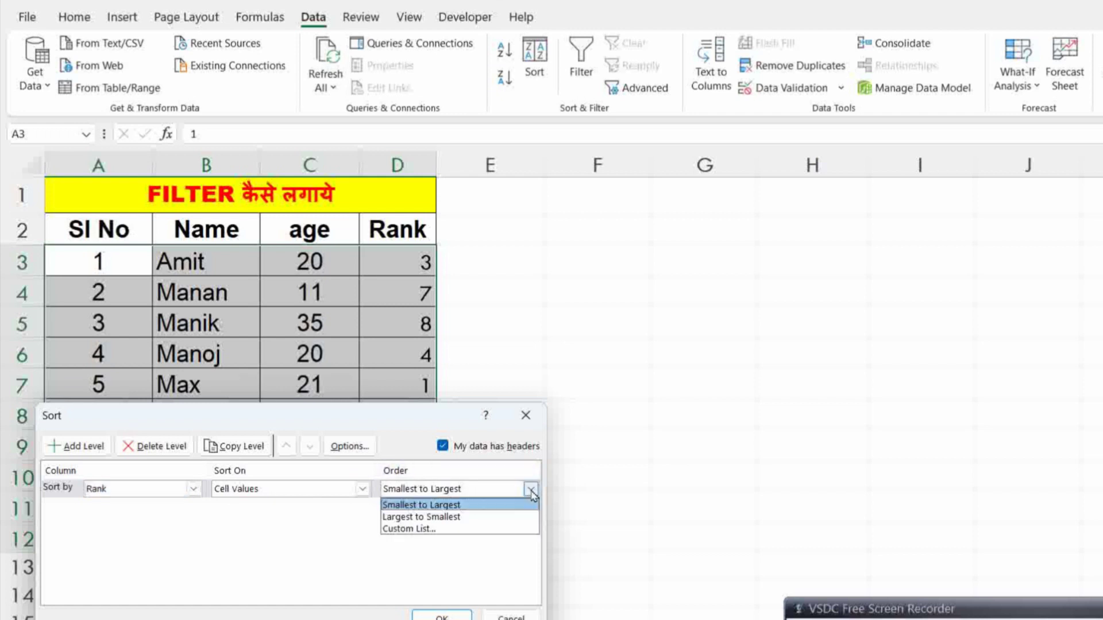
pyautogui.click(407, 506)
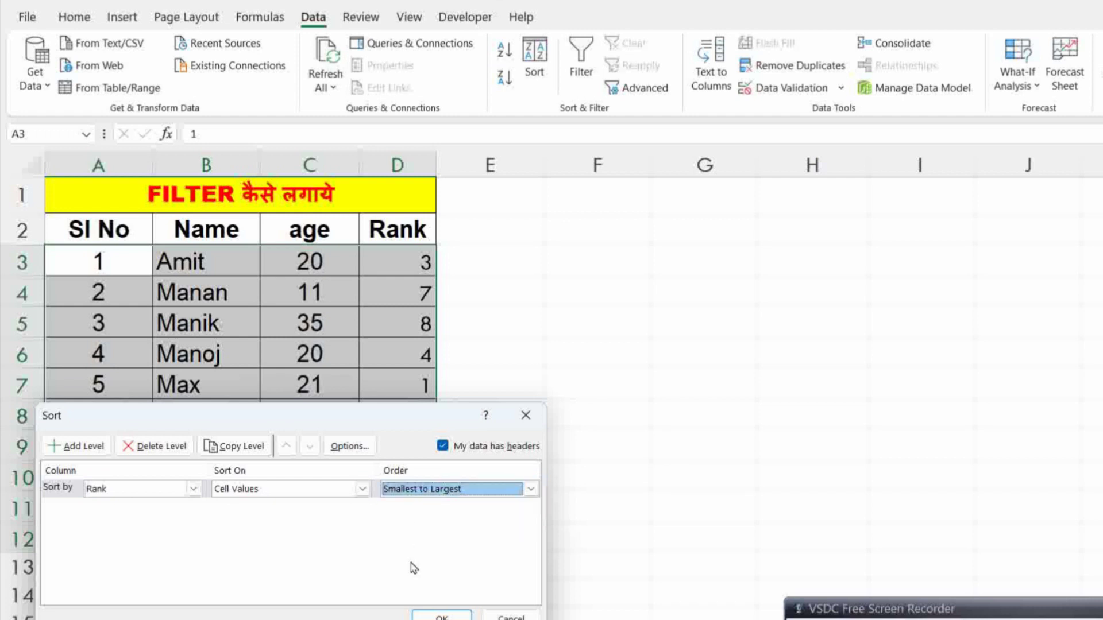
pyautogui.click(444, 616)
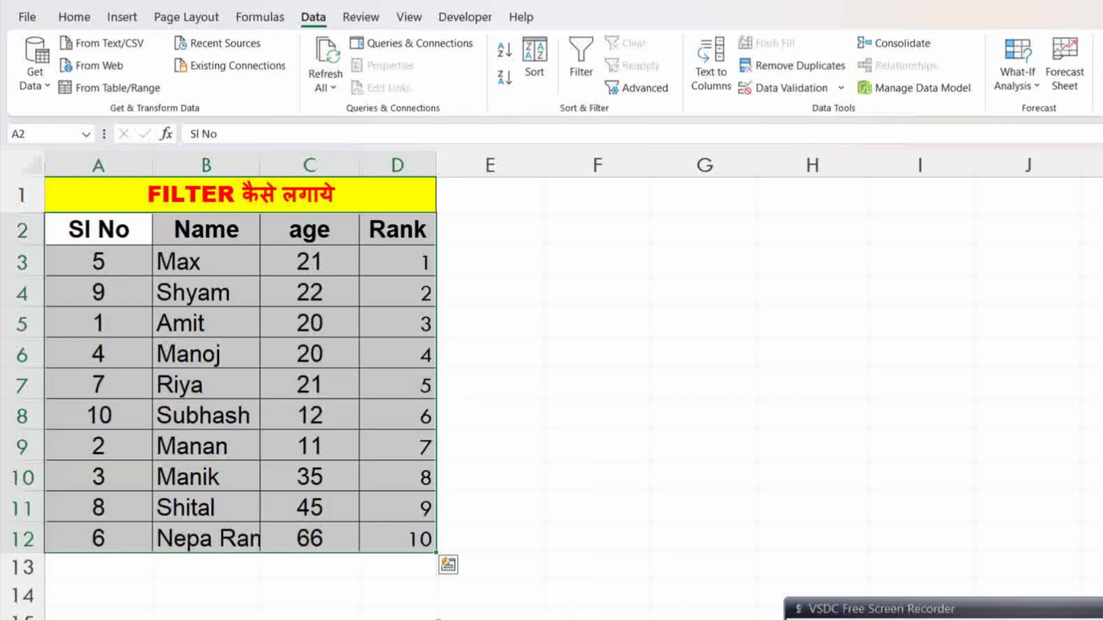
# Renumber the Sl No column from 1 to 10 by entering 1 in A3 and filling the series down to A12.
pyautogui.click(206, 270)
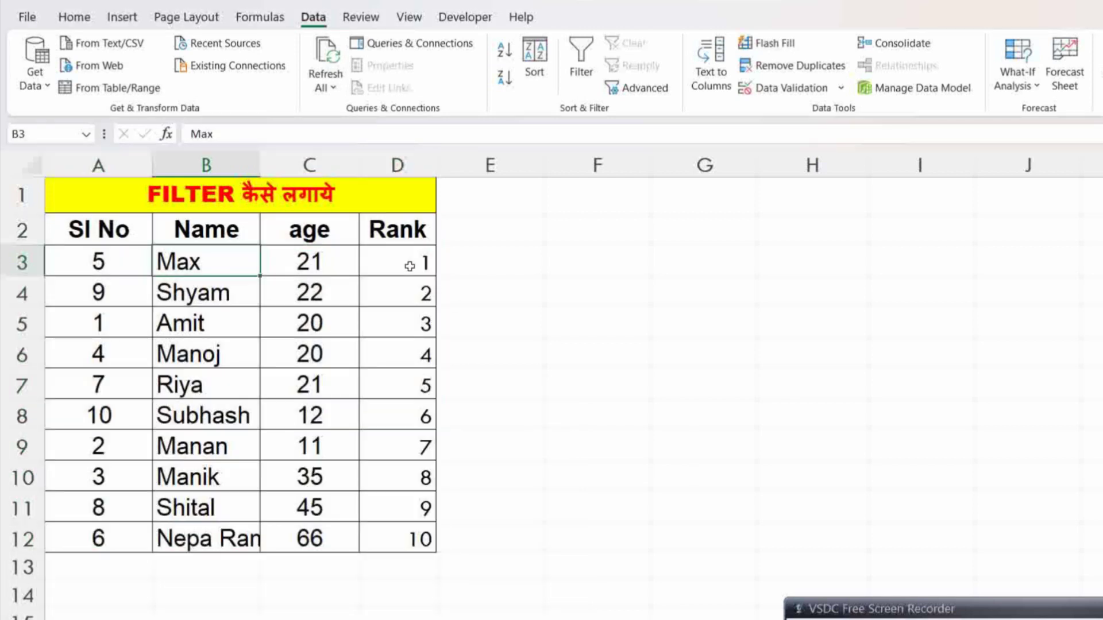
pyautogui.moveTo(409, 265); pyautogui.dragTo(414, 540)
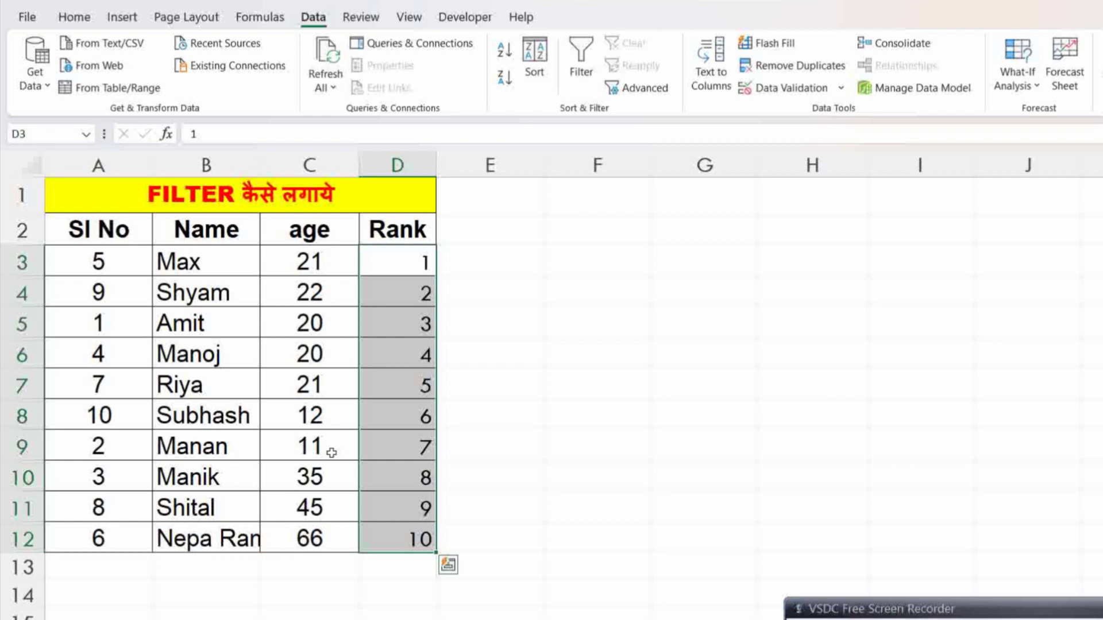
pyautogui.moveTo(108, 266); pyautogui.dragTo(101, 540)
pyautogui.click(116, 265)
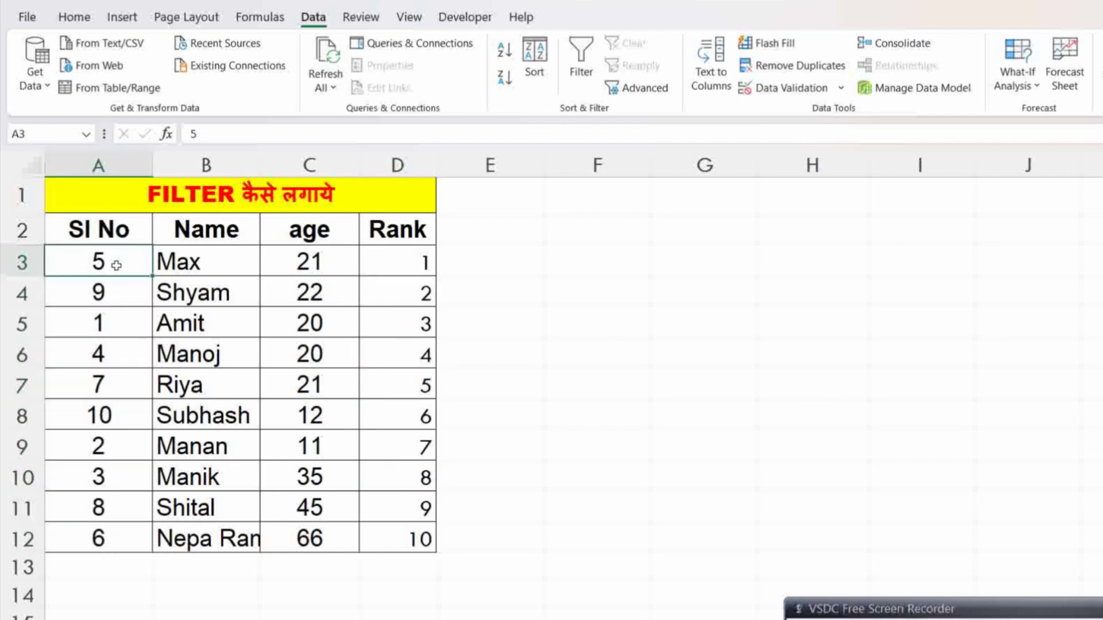
pyautogui.write('1')
pyautogui.press('Return')
pyautogui.click(116, 265)
pyautogui.moveTo(152, 273); pyautogui.dragTo(123, 538)
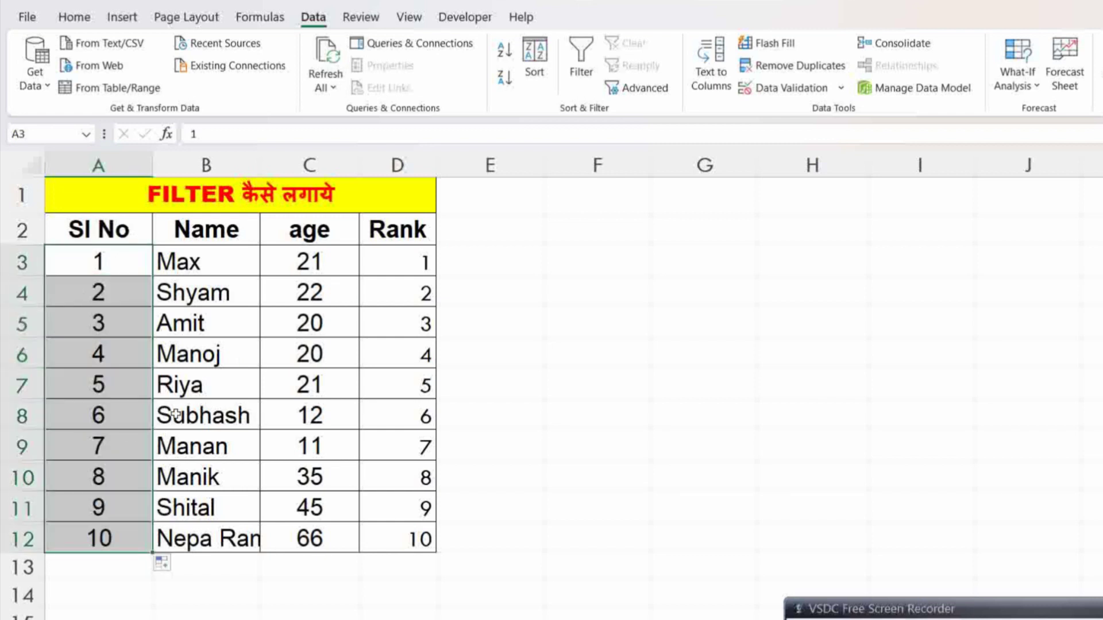
# Sort the table range A2:D12 by age on cell values, ordered smallest to largest.
pyautogui.click(226, 340)
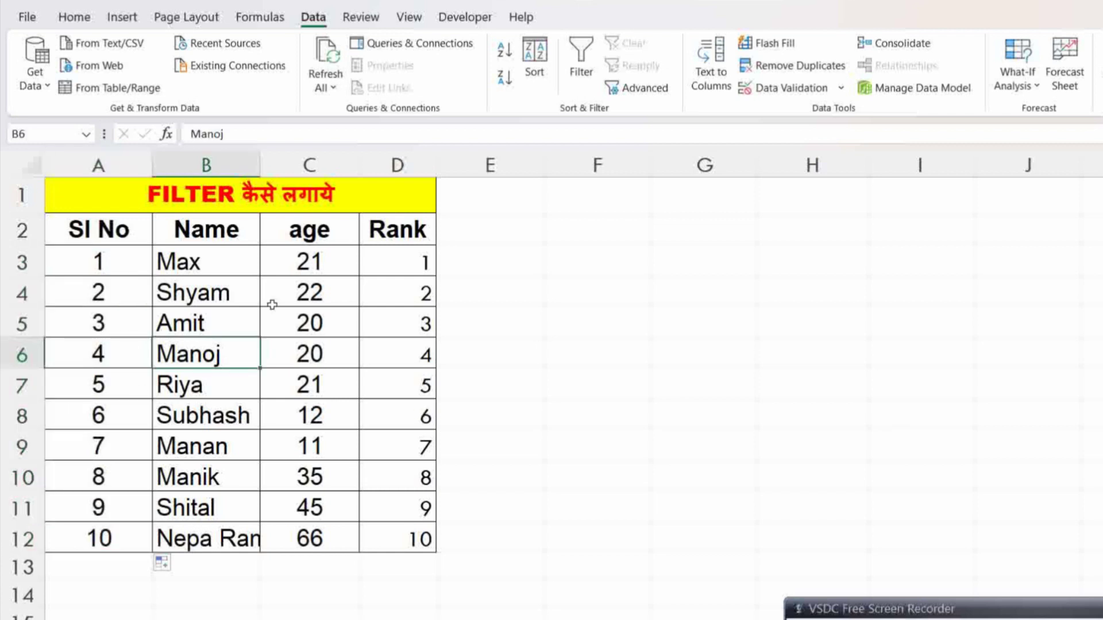
pyautogui.moveTo(90, 257)
pyautogui.mouseDown()
pyautogui.moveTo(288, 421)
pyautogui.moveTo(374, 536)
pyautogui.moveTo(395, 537)
pyautogui.mouseUp()
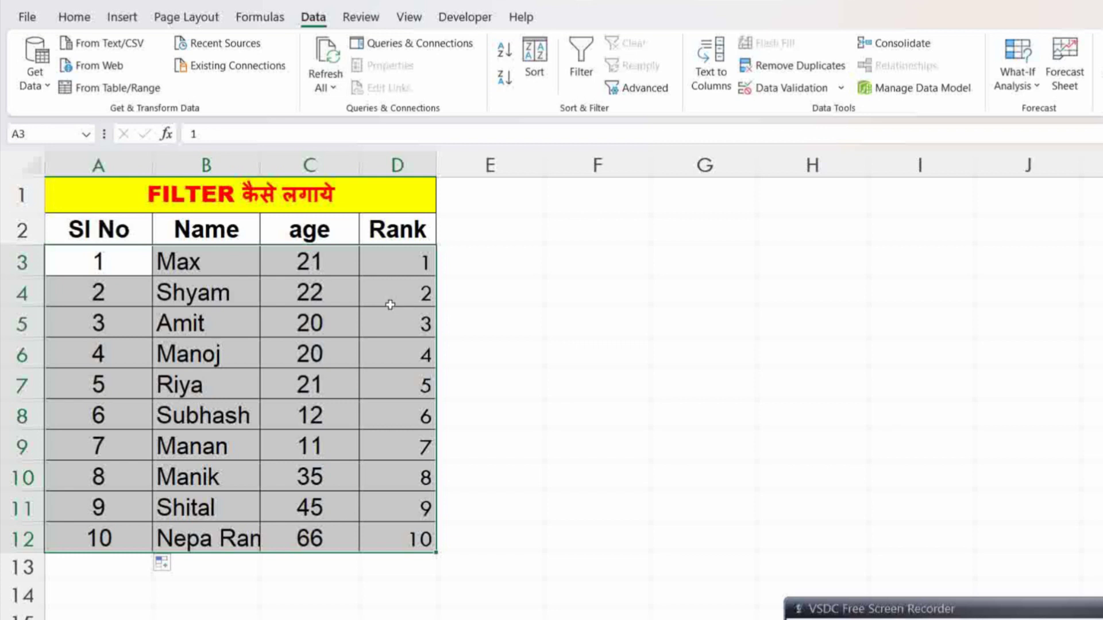
pyautogui.click(311, 263)
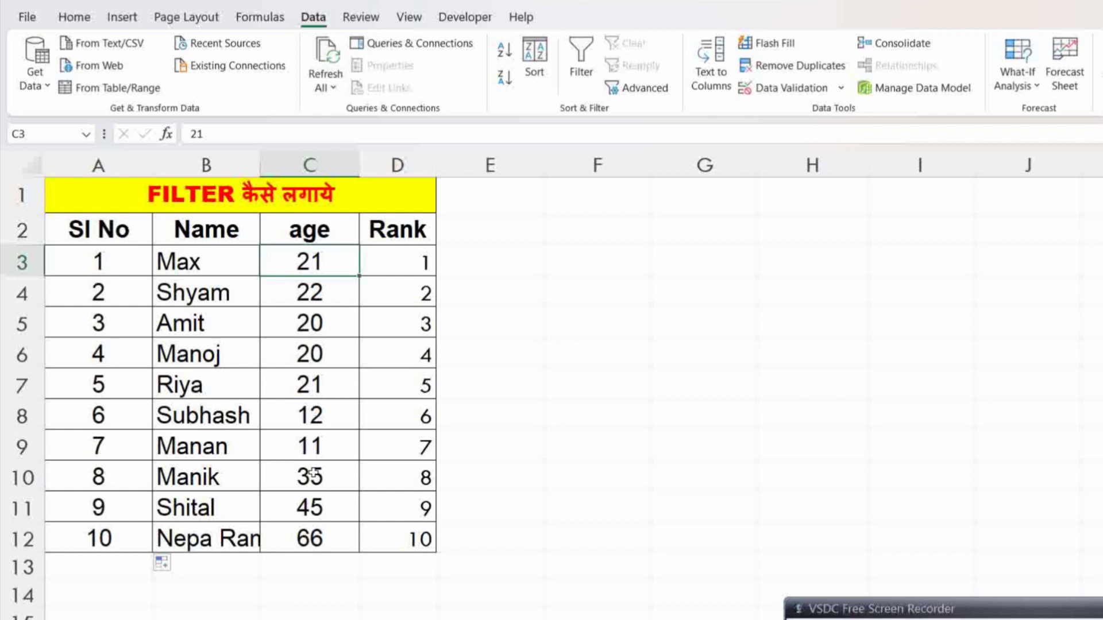
pyautogui.moveTo(110, 254); pyautogui.dragTo(367, 500)
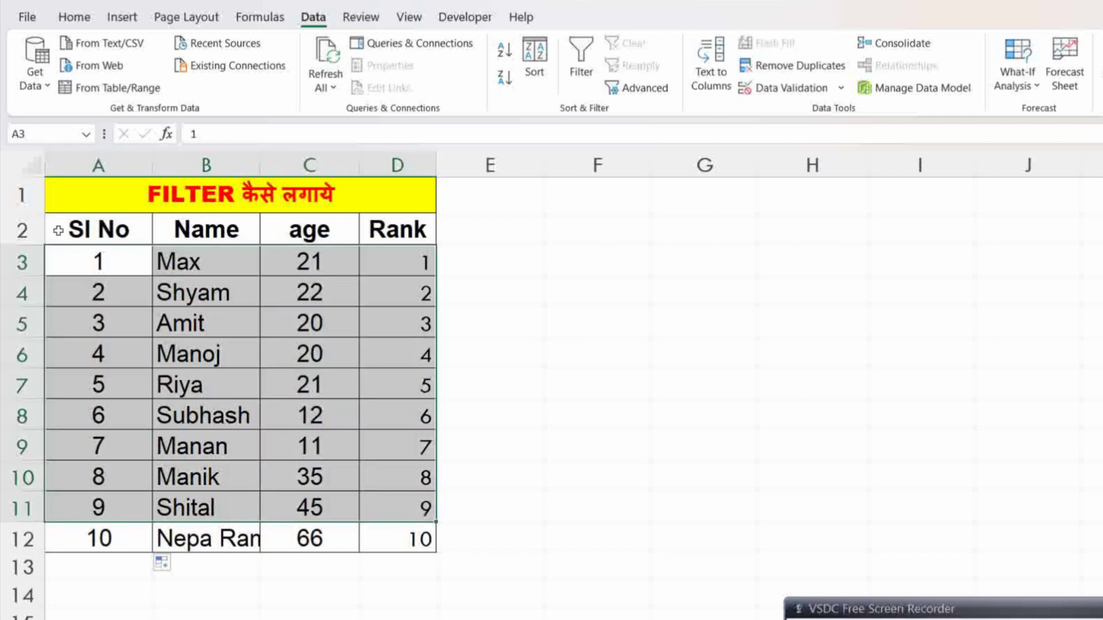
pyautogui.moveTo(58, 231); pyautogui.dragTo(416, 539)
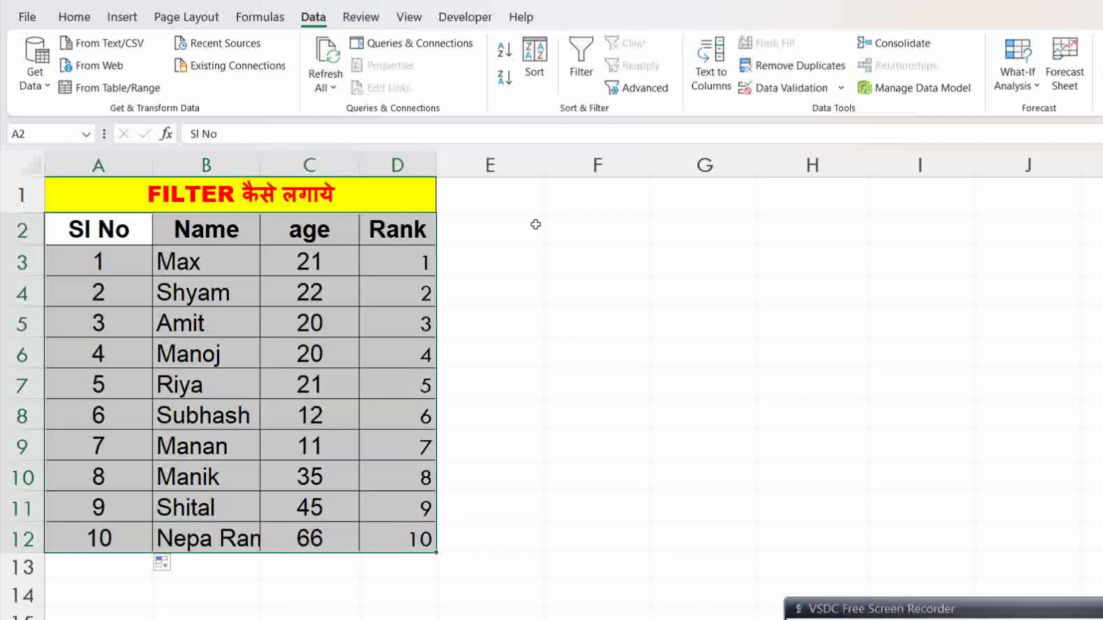
pyautogui.click(536, 64)
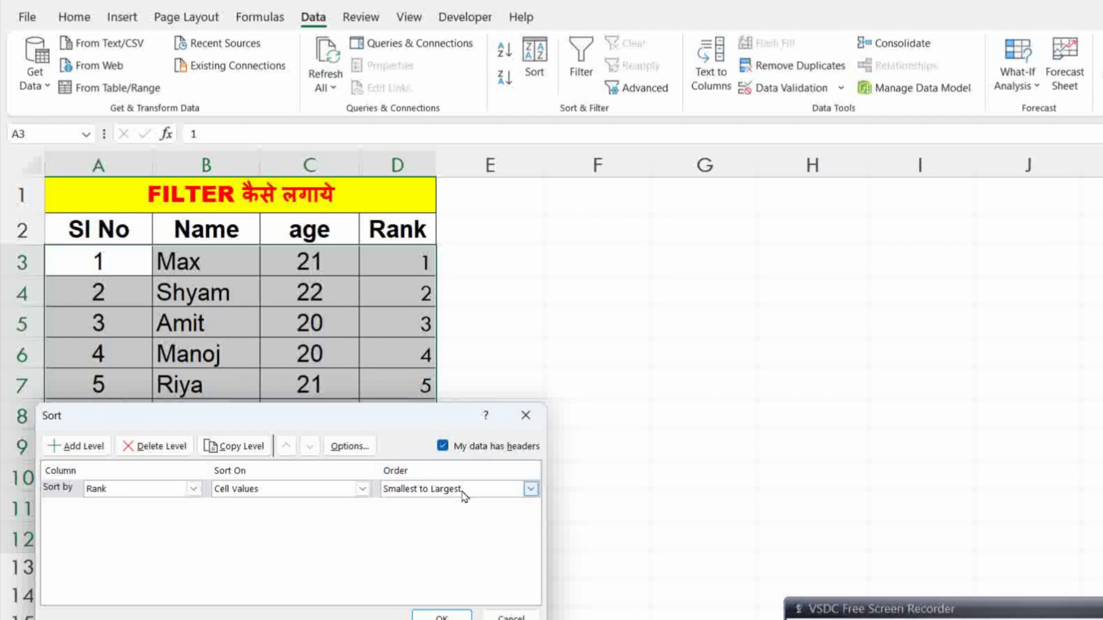
pyautogui.click(194, 489)
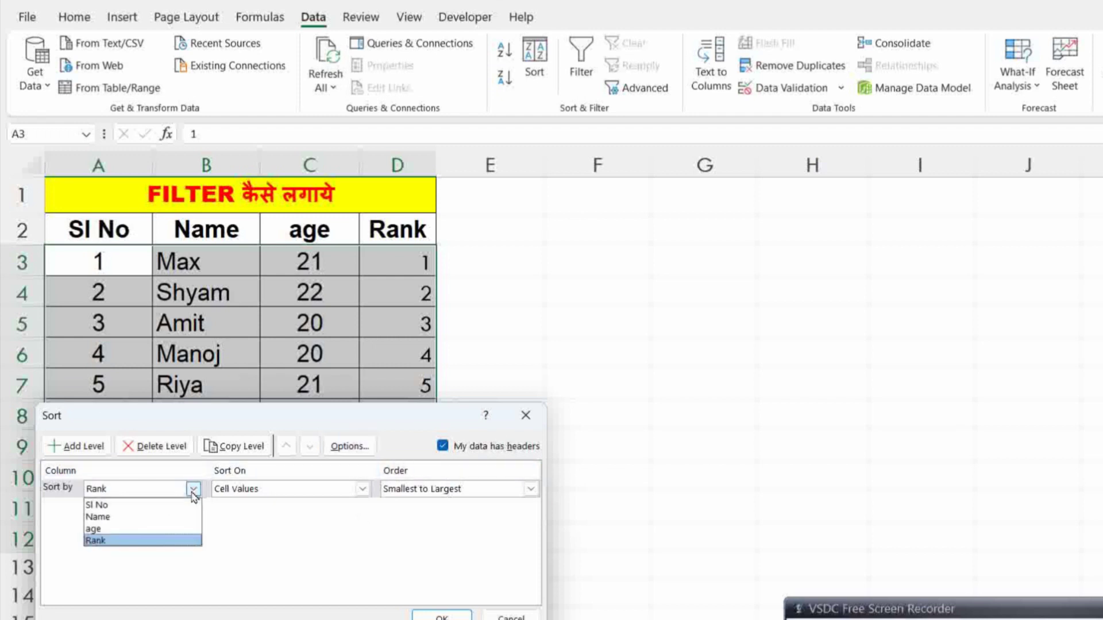
pyautogui.click(139, 528)
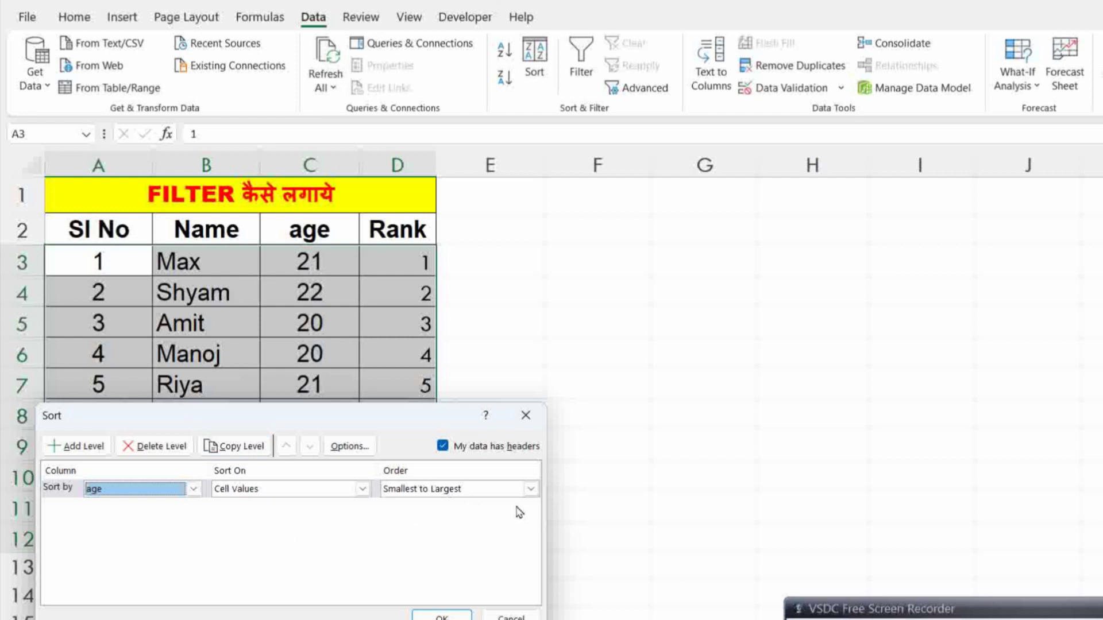
pyautogui.click(440, 614)
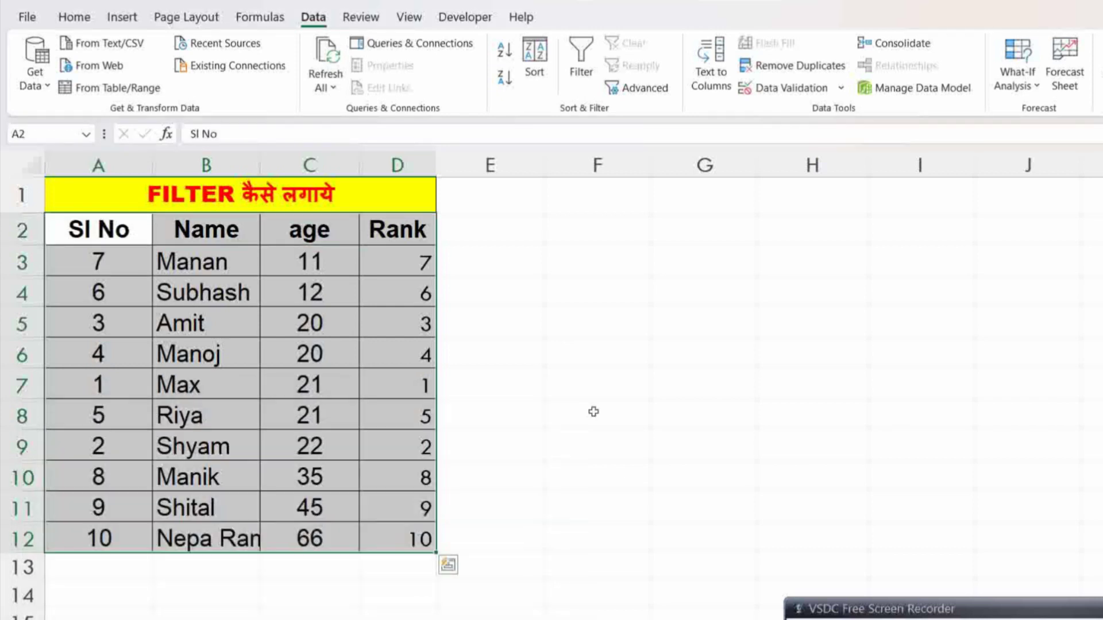
# Restore the sequential Sl No values in the age-sorted table by setting A3 to 1 and filling the series through A12.
pyautogui.click(308, 269)
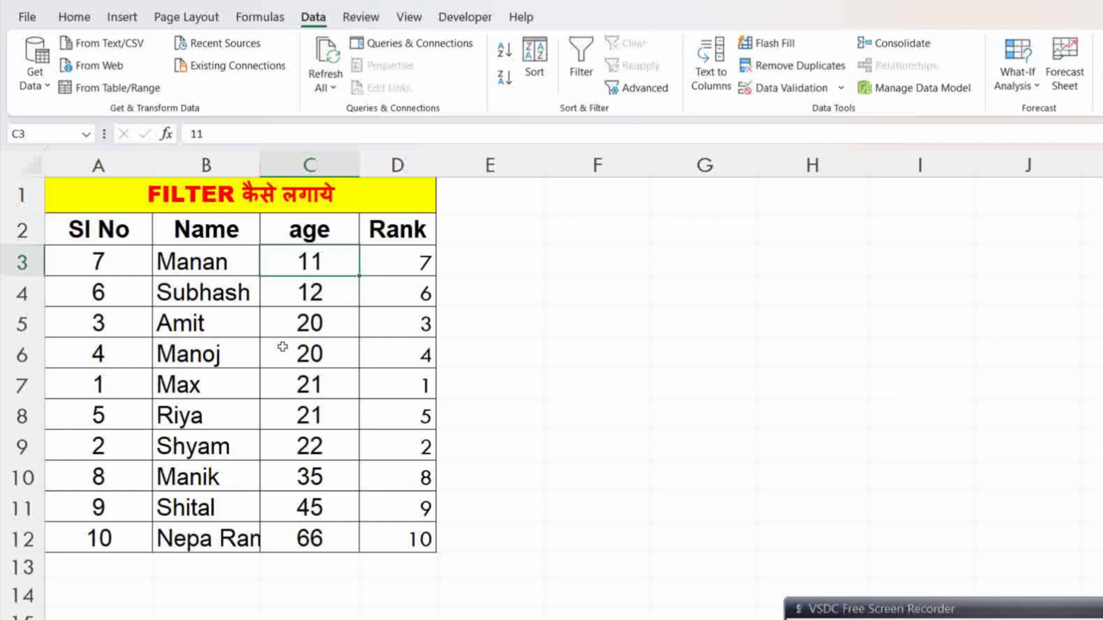
pyautogui.moveTo(95, 258); pyautogui.dragTo(106, 537)
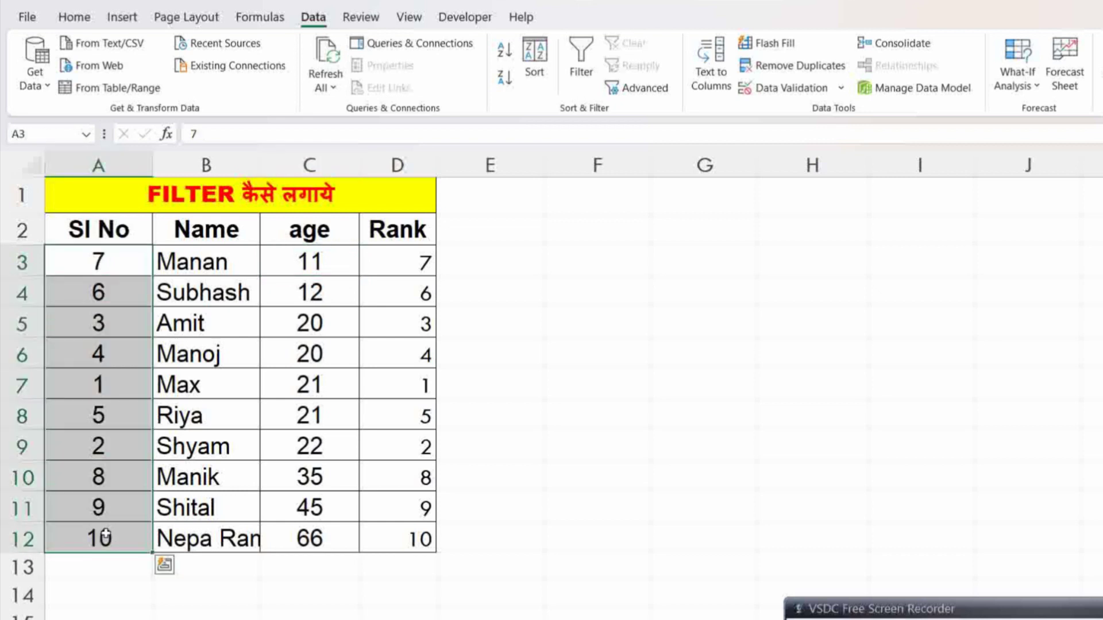
pyautogui.click(123, 261)
pyautogui.write('1')
pyautogui.press('Return')
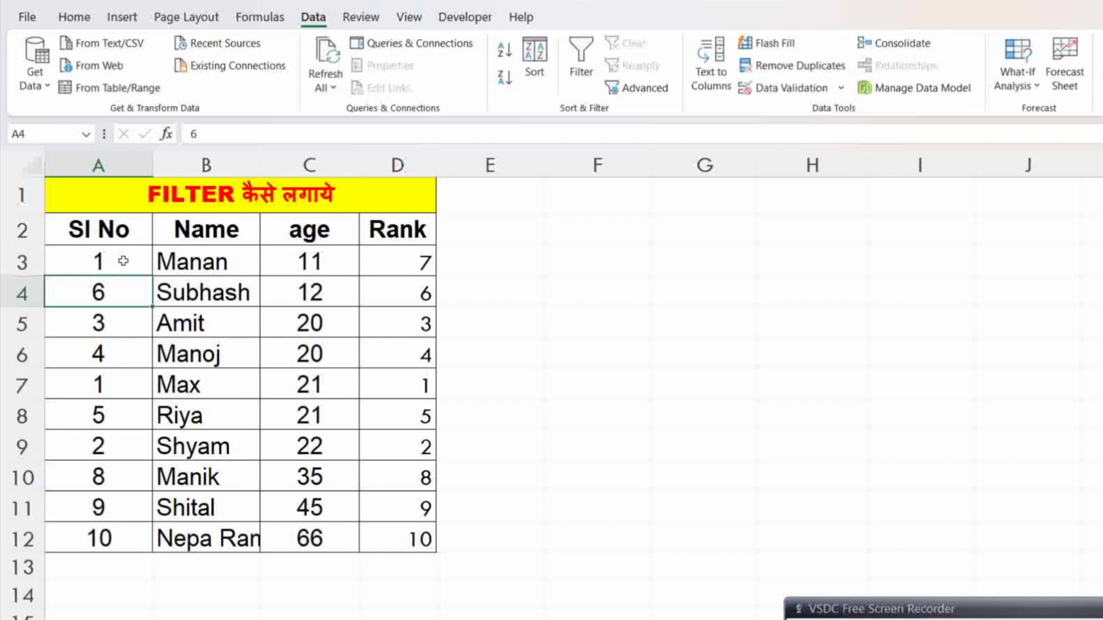
pyautogui.click(123, 262)
pyautogui.moveTo(153, 275); pyautogui.dragTo(173, 554)
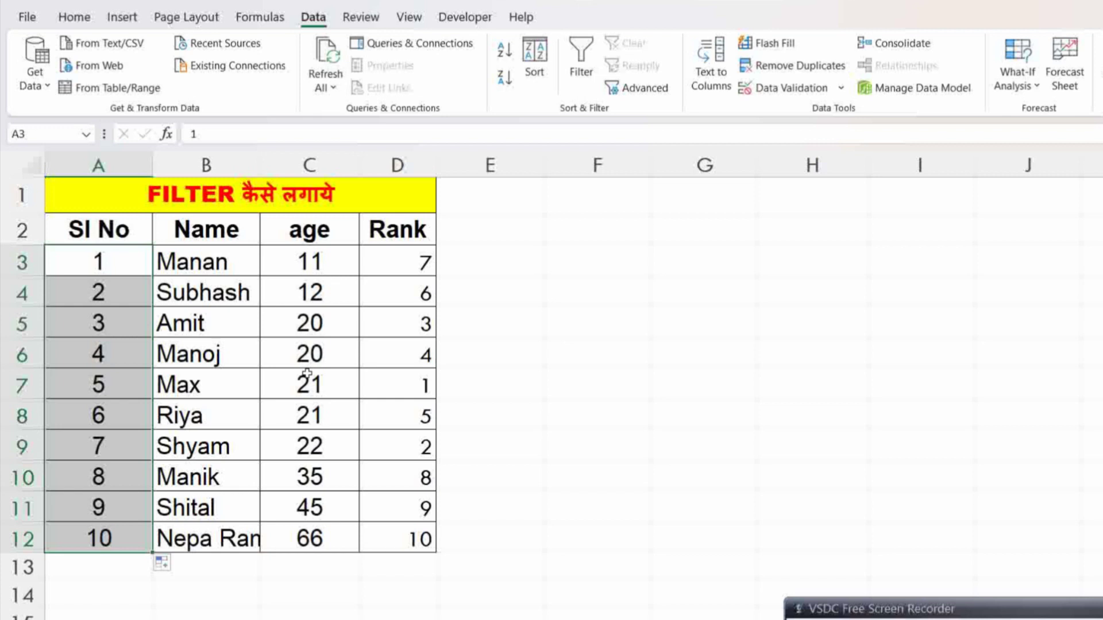
pyautogui.click(289, 301)
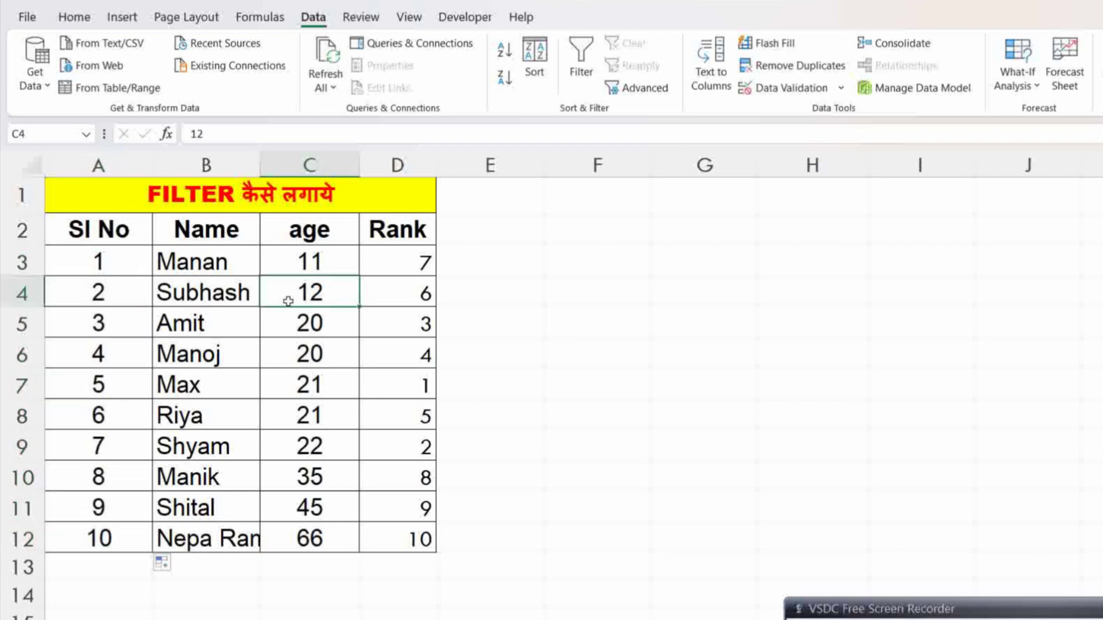
pyautogui.moveTo(81, 263); pyautogui.dragTo(384, 544)
pyautogui.moveTo(185, 259); pyautogui.dragTo(207, 543)
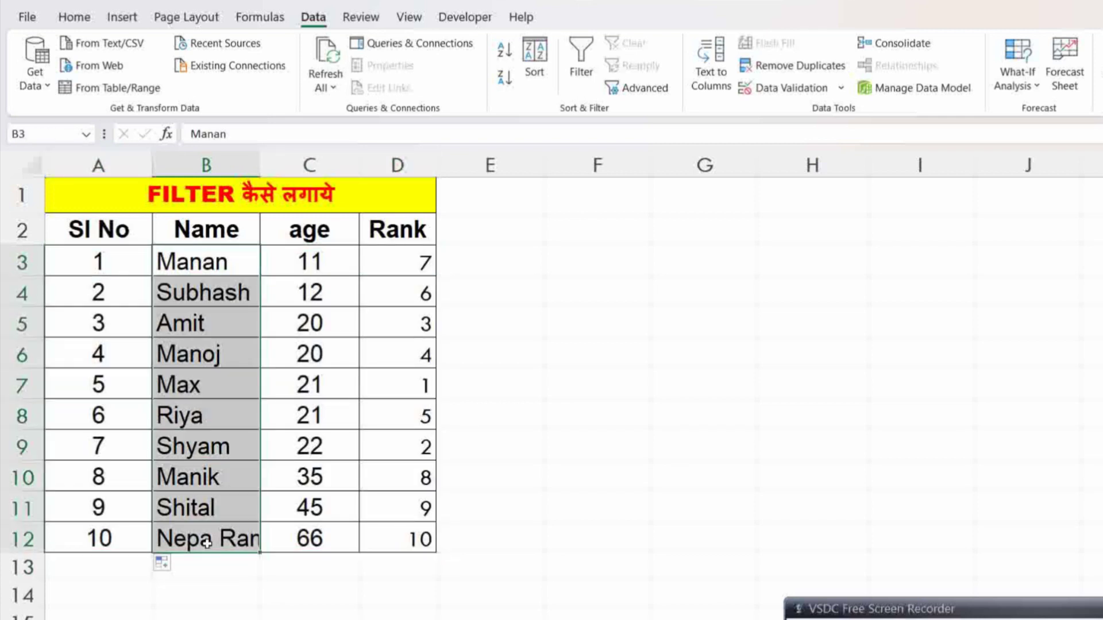
pyautogui.click(195, 257)
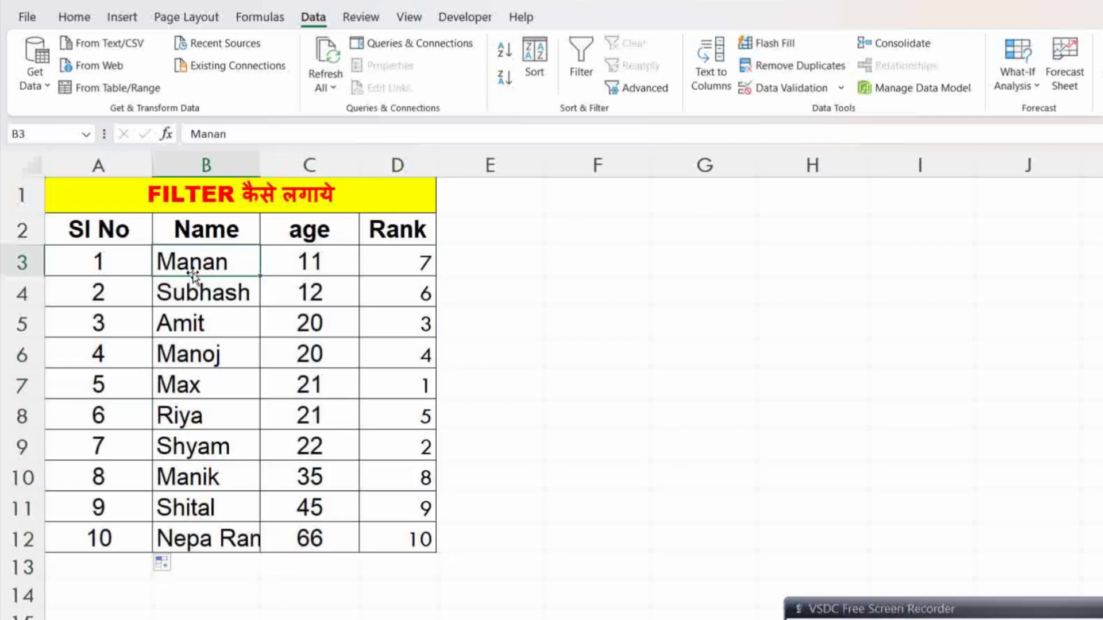
pyautogui.moveTo(203, 263); pyautogui.dragTo(215, 537)
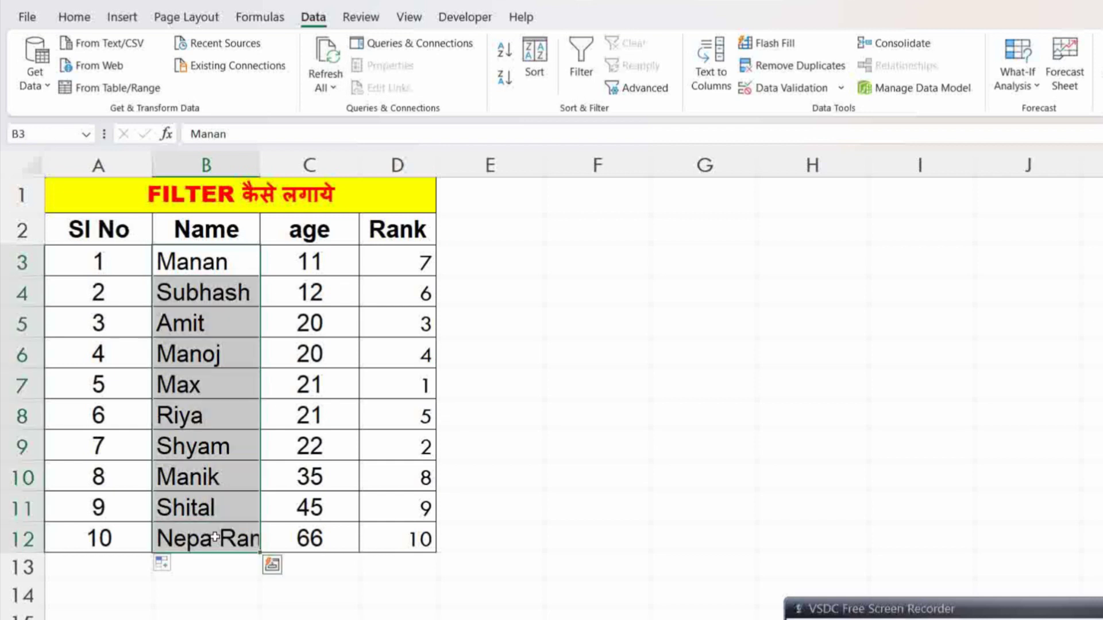
pyautogui.click(309, 270)
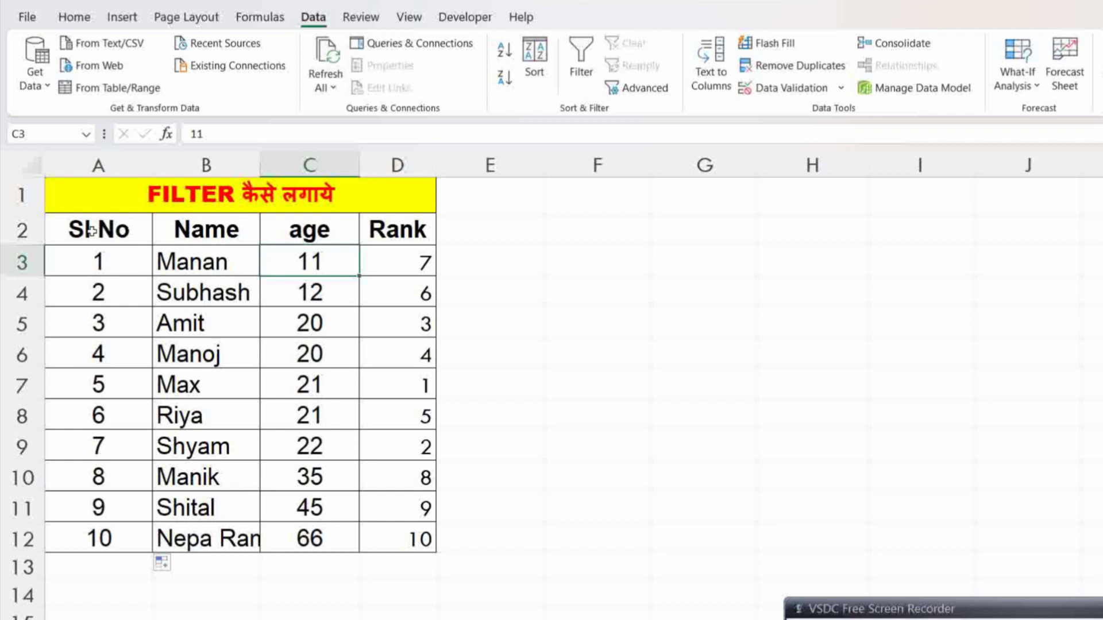
pyautogui.moveTo(92, 231)
pyautogui.mouseDown()
pyautogui.moveTo(364, 446)
pyautogui.moveTo(383, 531)
pyautogui.mouseUp()
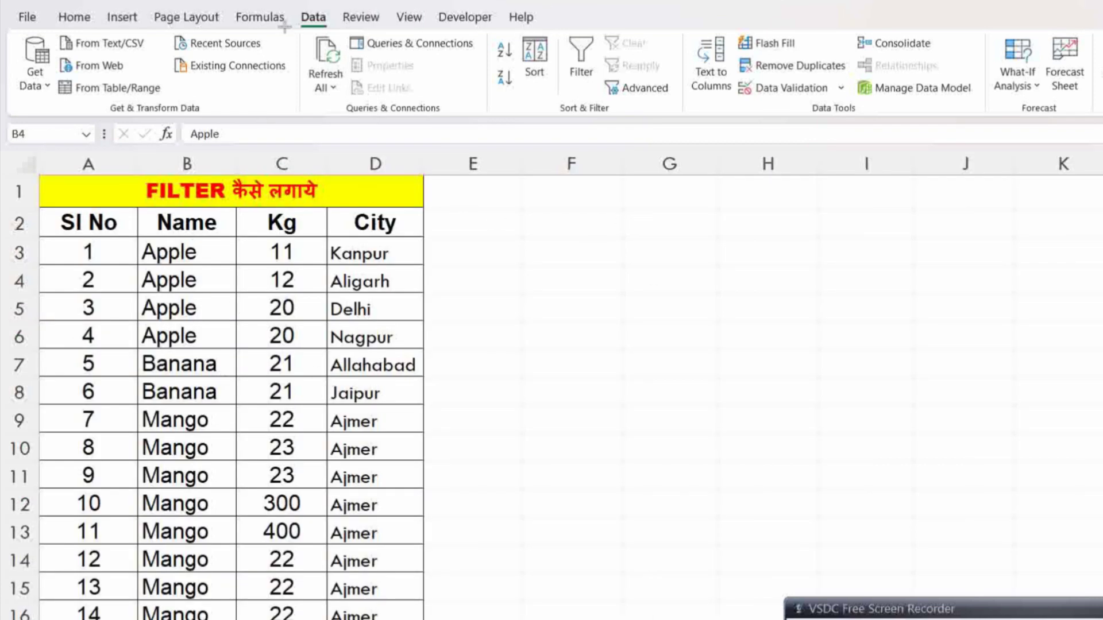
pyautogui.moveTo(274, 1); pyautogui.dragTo(346, 48)
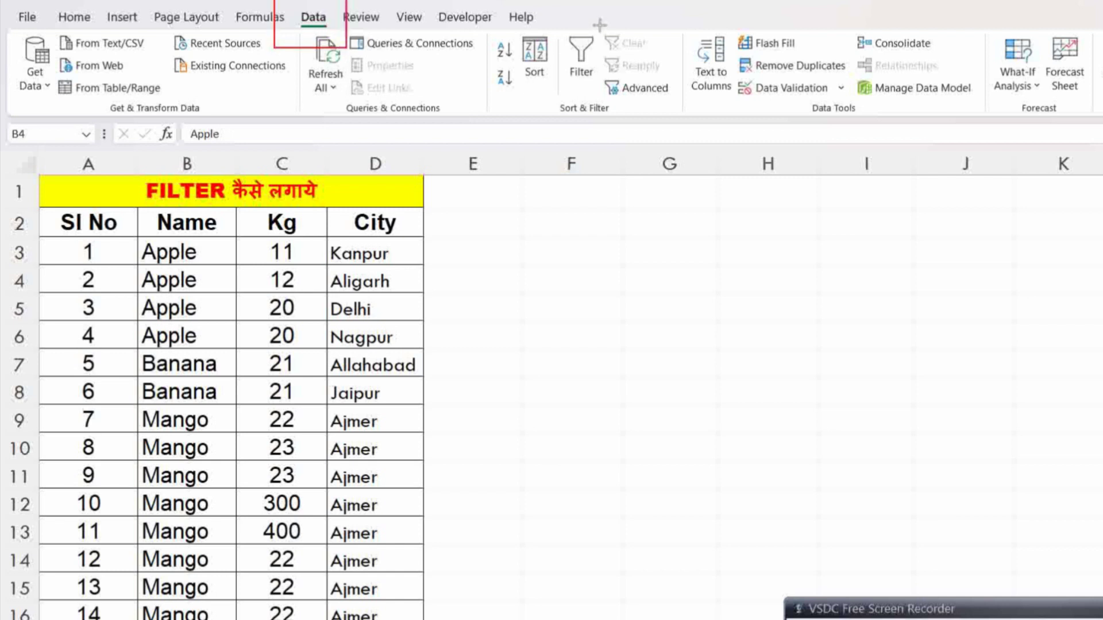
pyautogui.moveTo(599, 24); pyautogui.dragTo(692, 122)
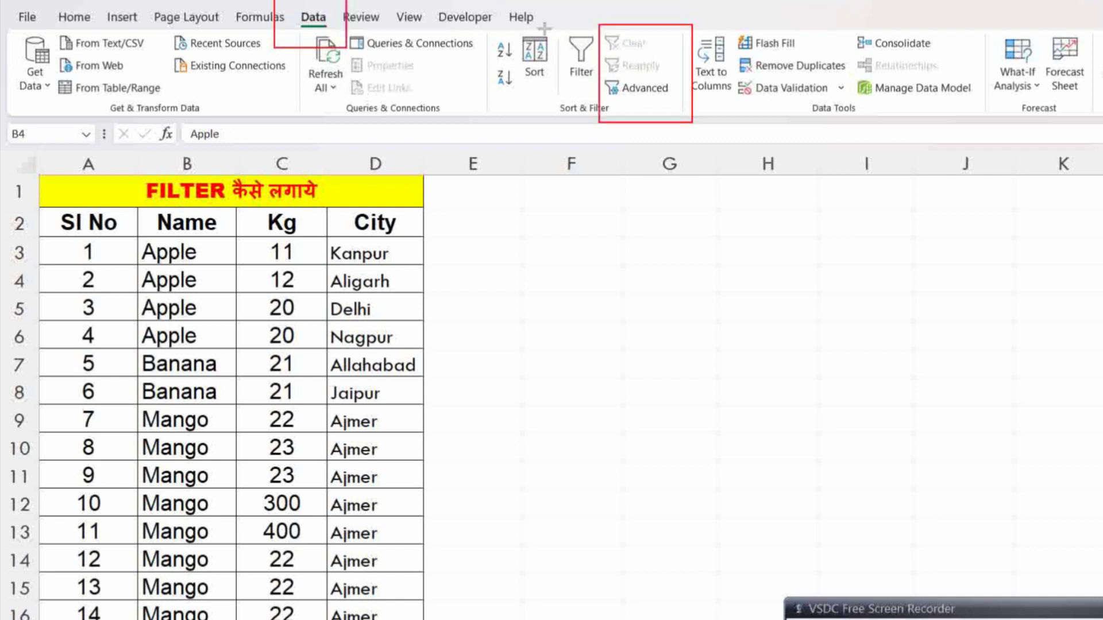
pyautogui.moveTo(547, 21)
pyautogui.mouseDown()
pyautogui.moveTo(590, 67)
pyautogui.moveTo(695, 138)
pyautogui.moveTo(710, 134)
pyautogui.mouseUp()
pyautogui.press('Escape')
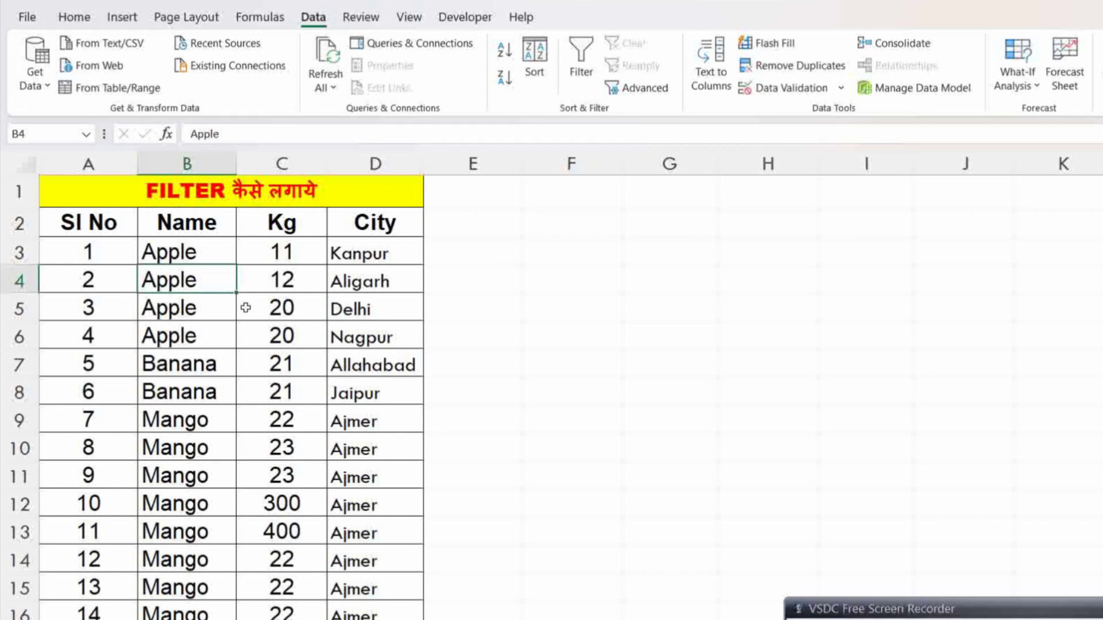
# Turn on filtering for the fruit table's Sl No, Name, Kg and City header row.
pyautogui.click(228, 300)
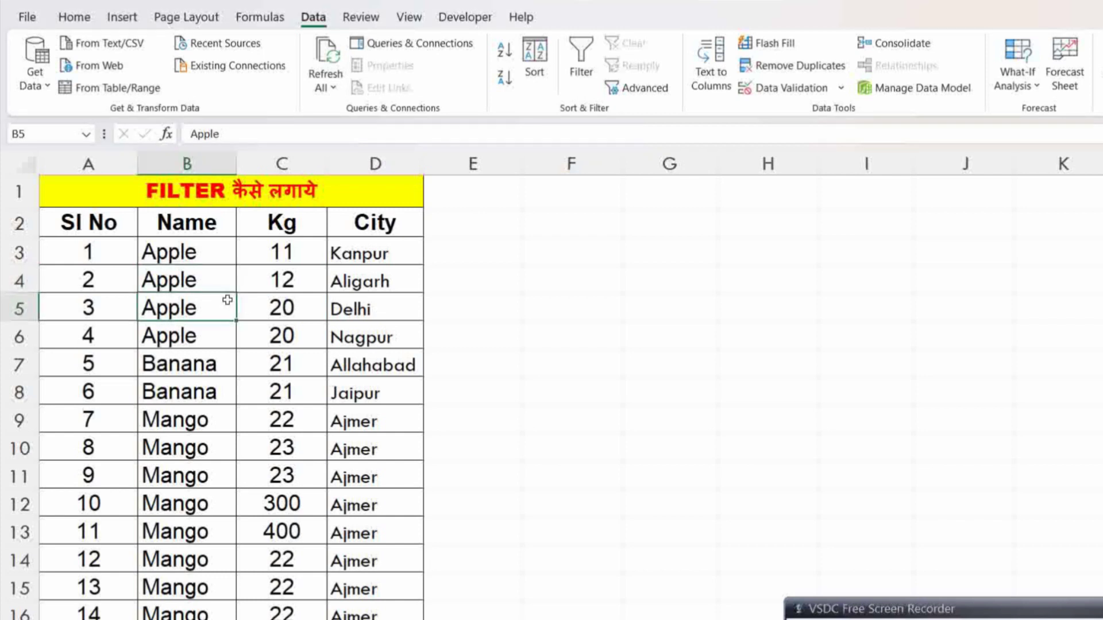
pyautogui.click(582, 56)
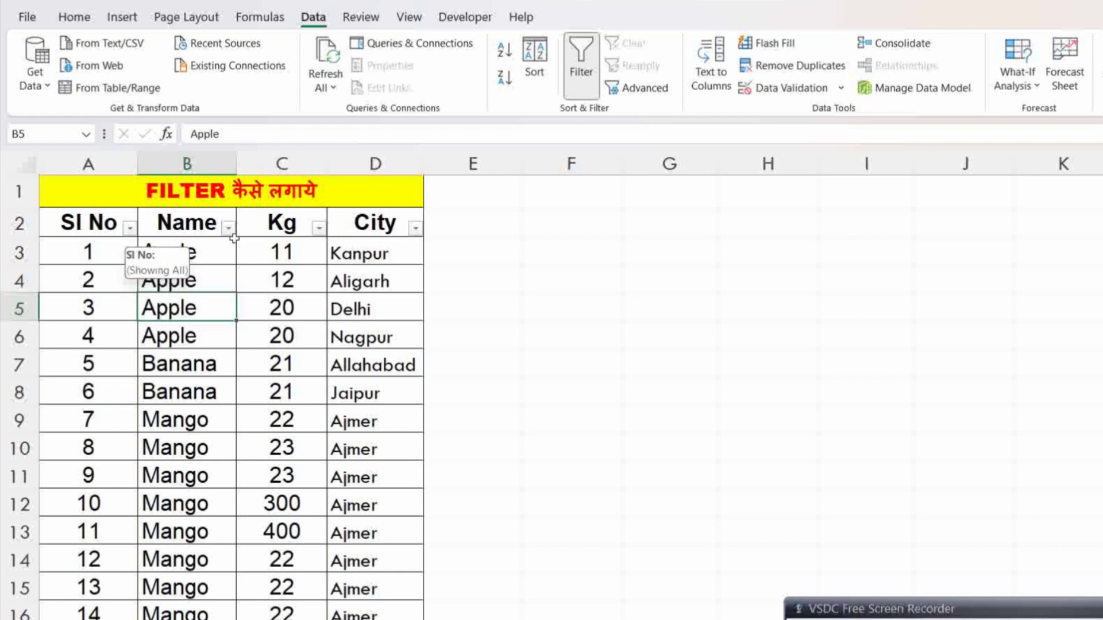
# Examine the fruit table's Name, Kg and City columns, including the rows further down the sheet.
pyautogui.moveTo(86, 233); pyautogui.dragTo(393, 592)
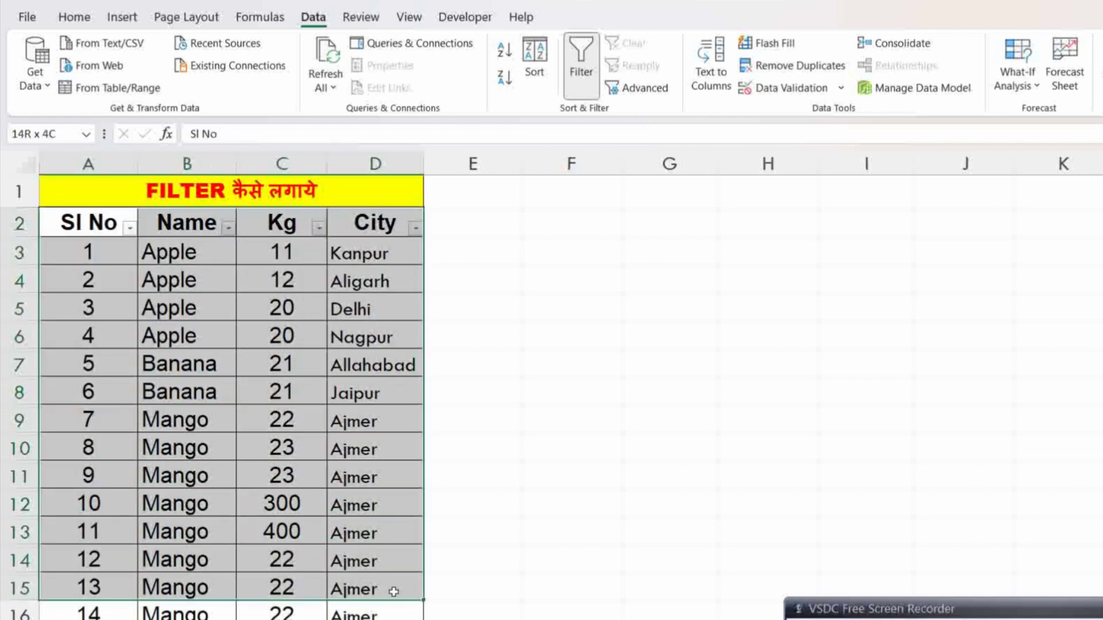
pyautogui.click(182, 313)
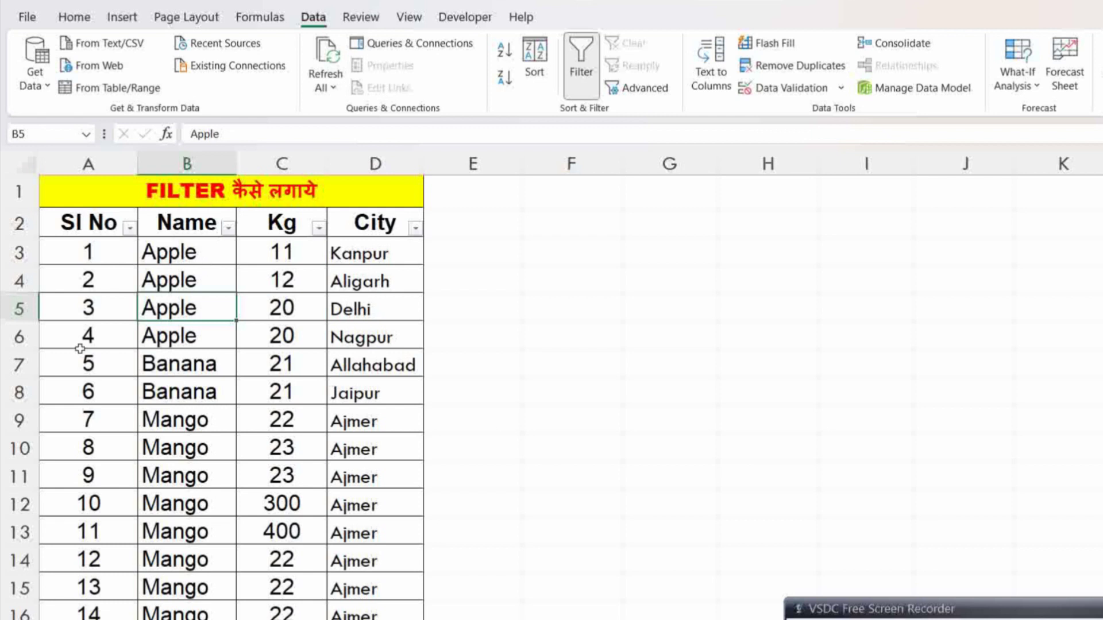
pyautogui.moveTo(161, 257); pyautogui.dragTo(185, 602)
pyautogui.moveTo(281, 270); pyautogui.dragTo(298, 503)
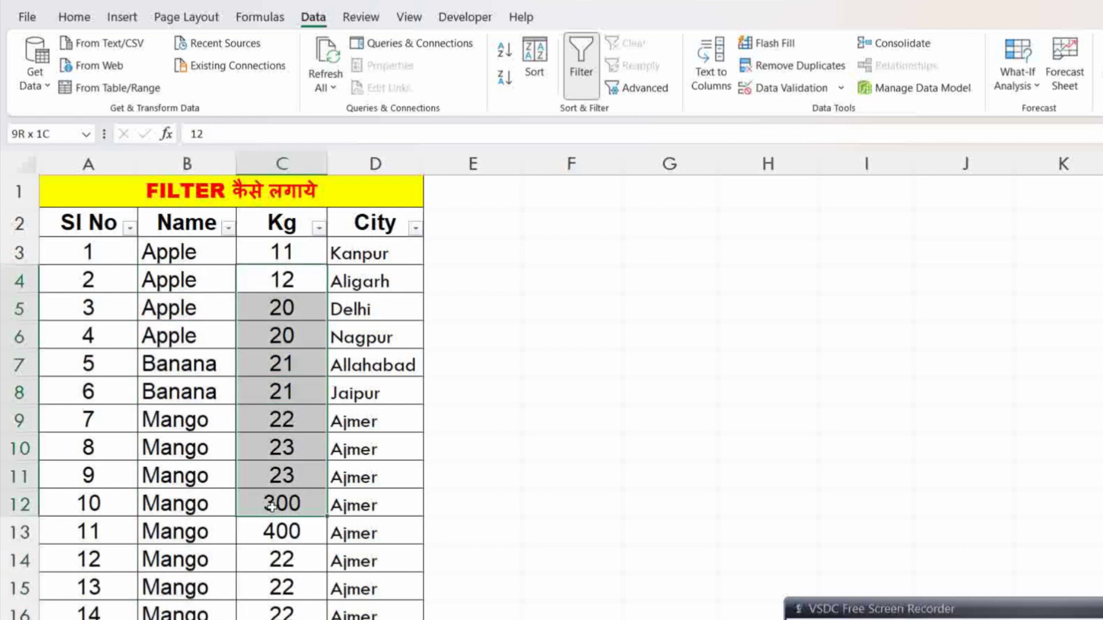
pyautogui.moveTo(359, 254); pyautogui.dragTo(370, 586)
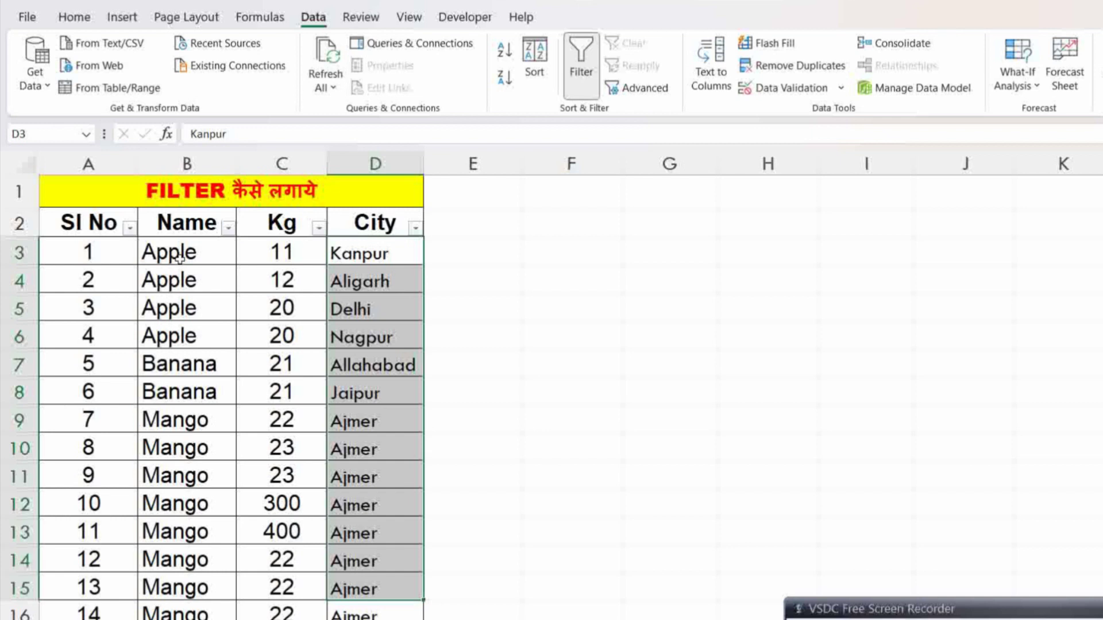
pyautogui.moveTo(175, 255); pyautogui.dragTo(372, 564)
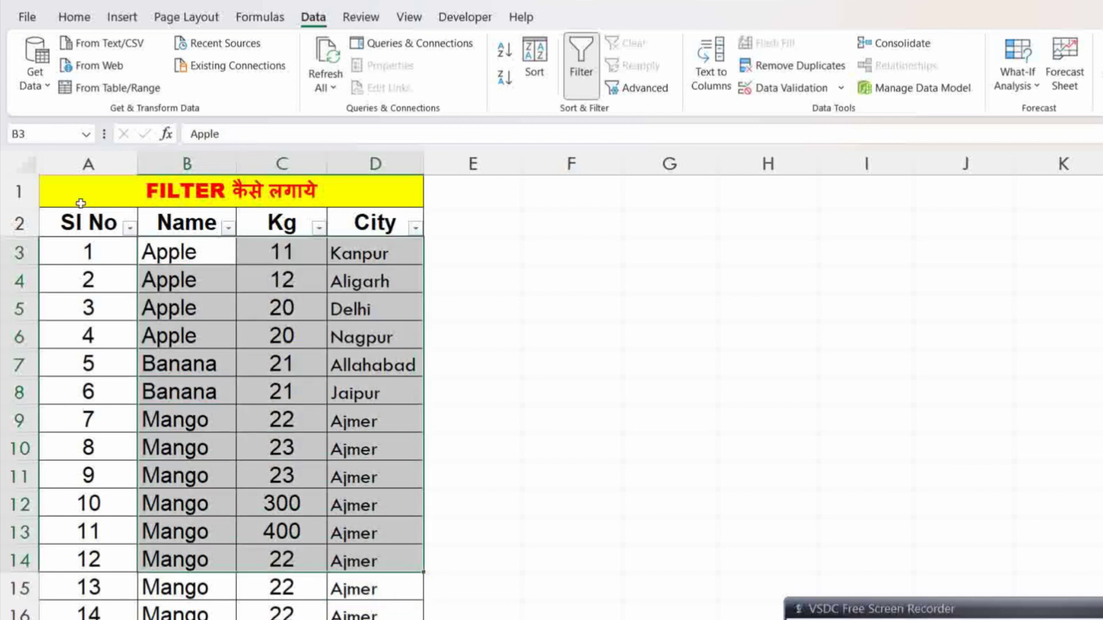
pyautogui.moveTo(69, 227); pyautogui.dragTo(308, 537)
pyautogui.scroll(-10, 195, 394)
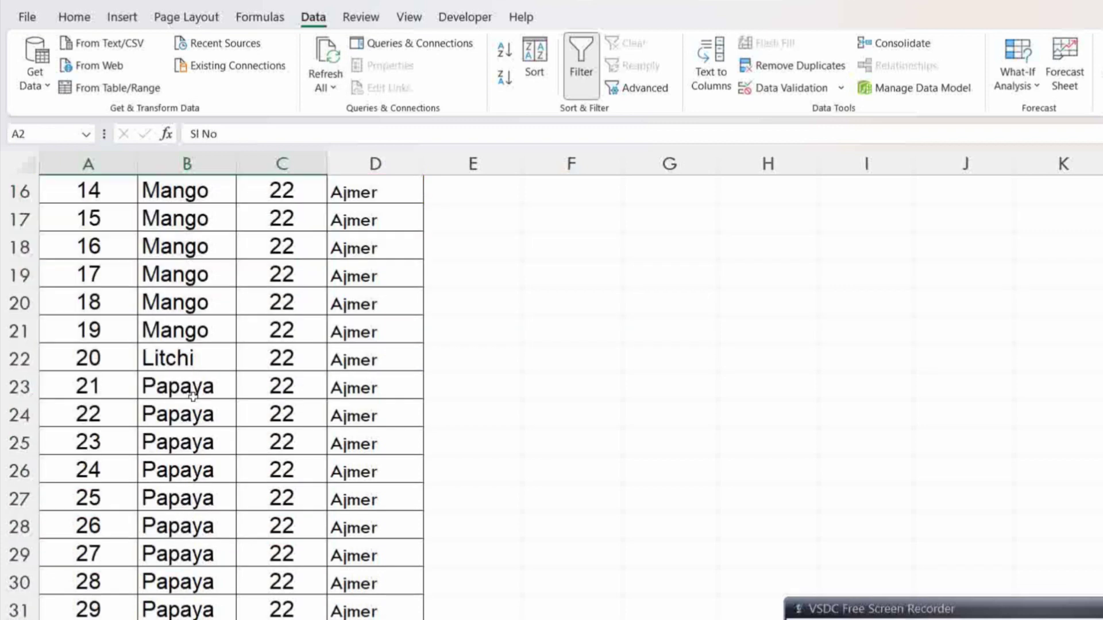
pyautogui.scroll(10, 201, 345)
pyautogui.click(209, 304)
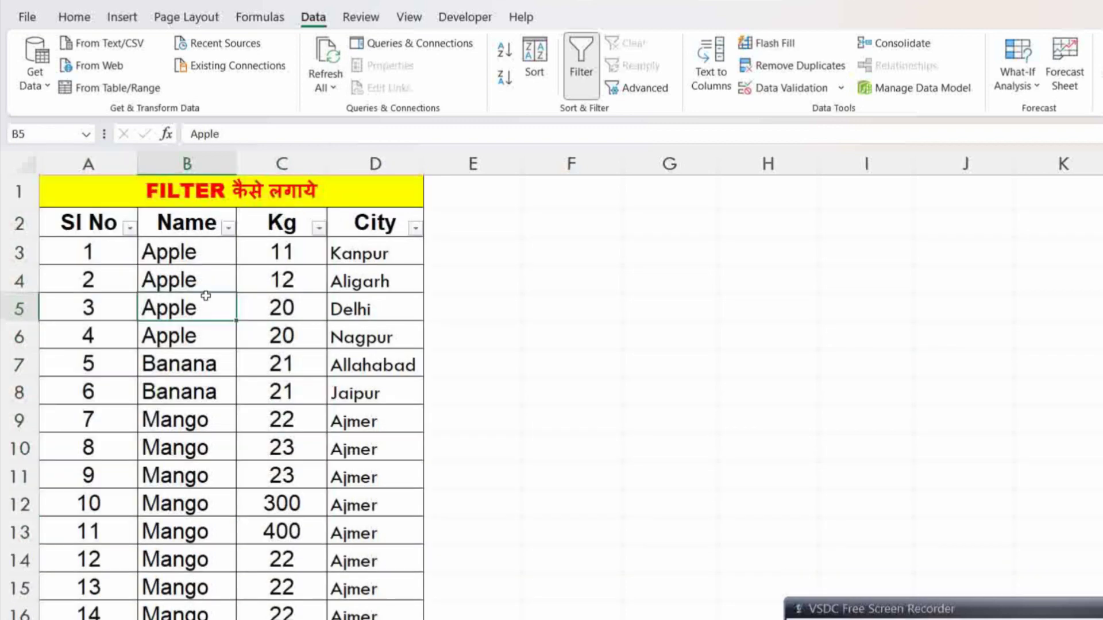
# Filter the Name column to show only the Apple rows.
pyautogui.click(228, 229)
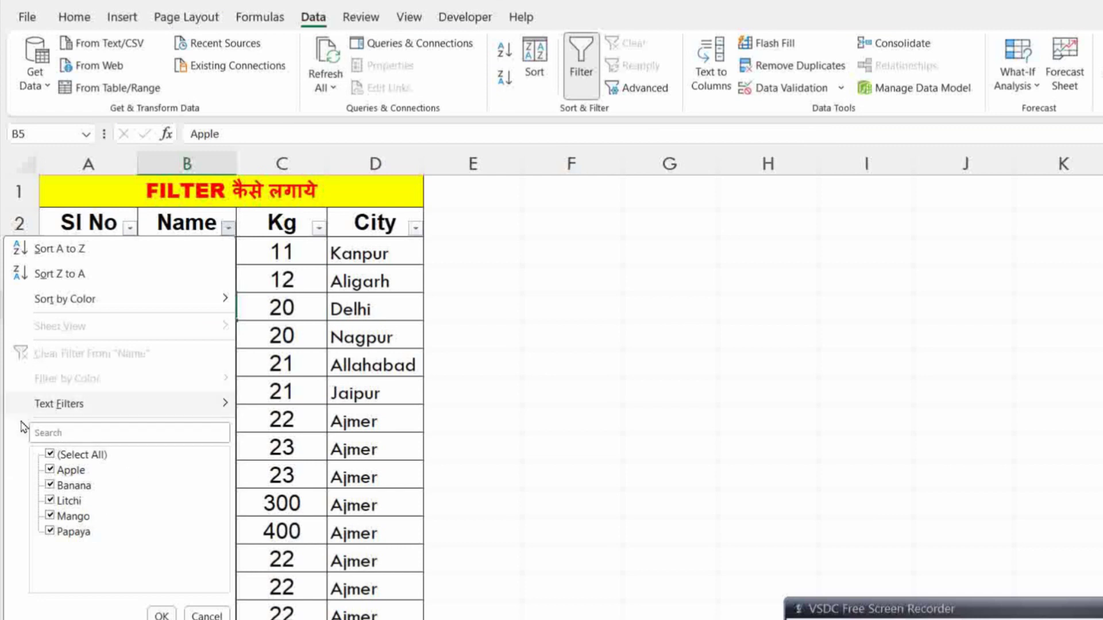
pyautogui.click(50, 455)
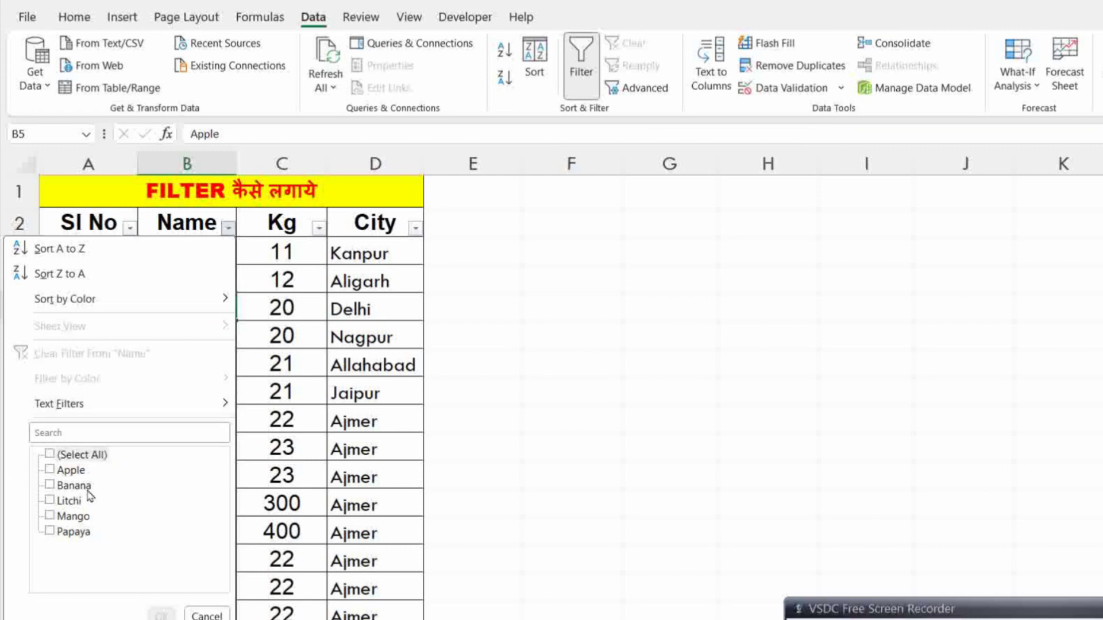
pyautogui.click(50, 469)
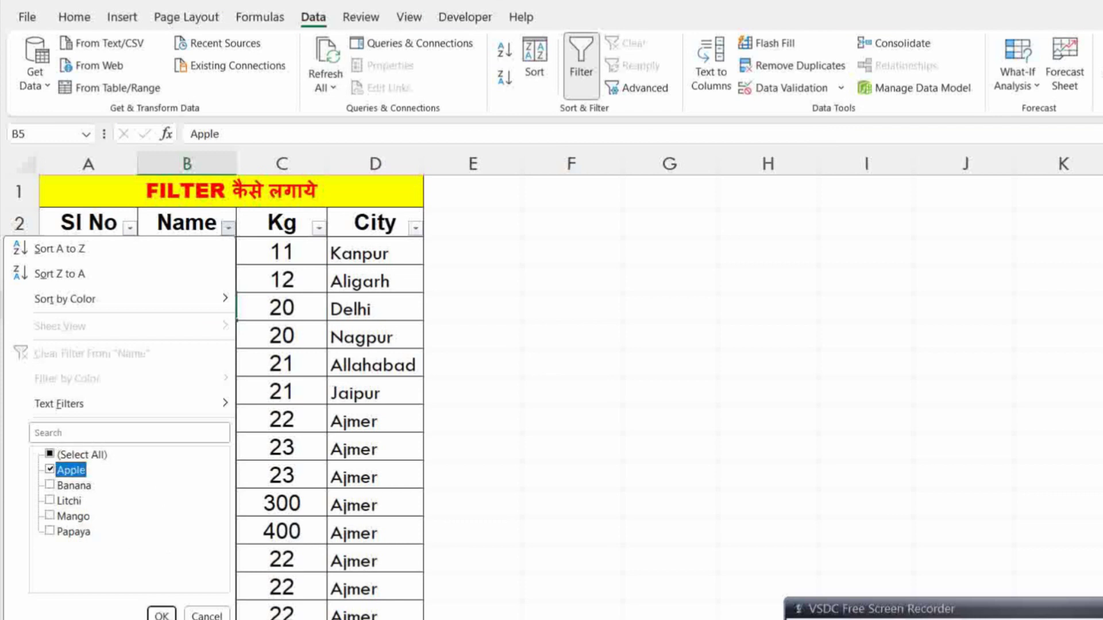
pyautogui.click(162, 614)
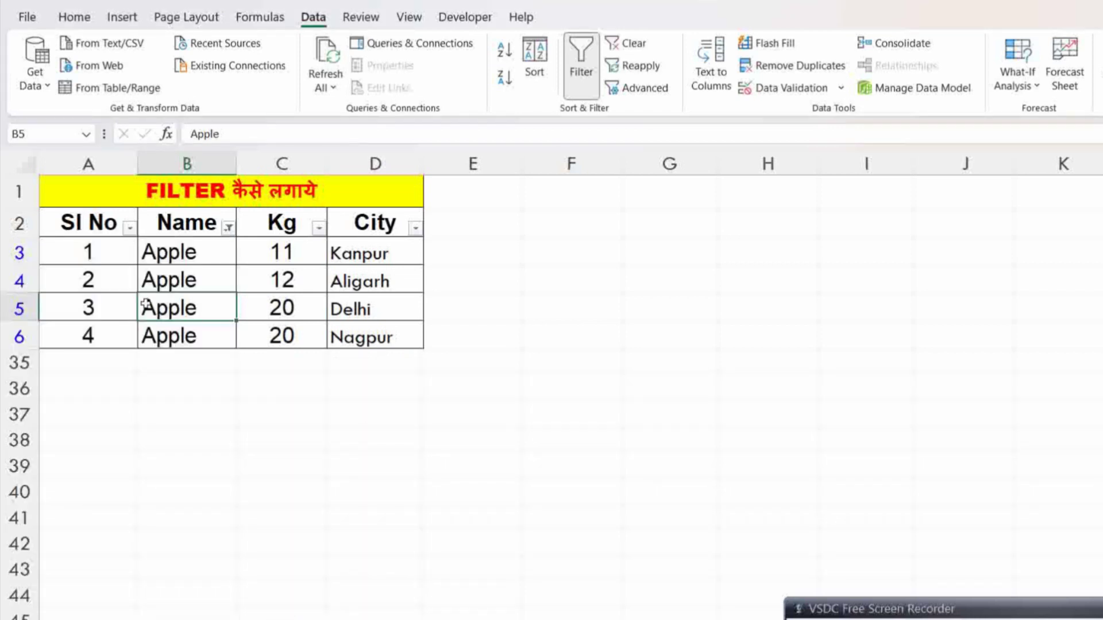
pyautogui.moveTo(143, 251); pyautogui.dragTo(359, 354)
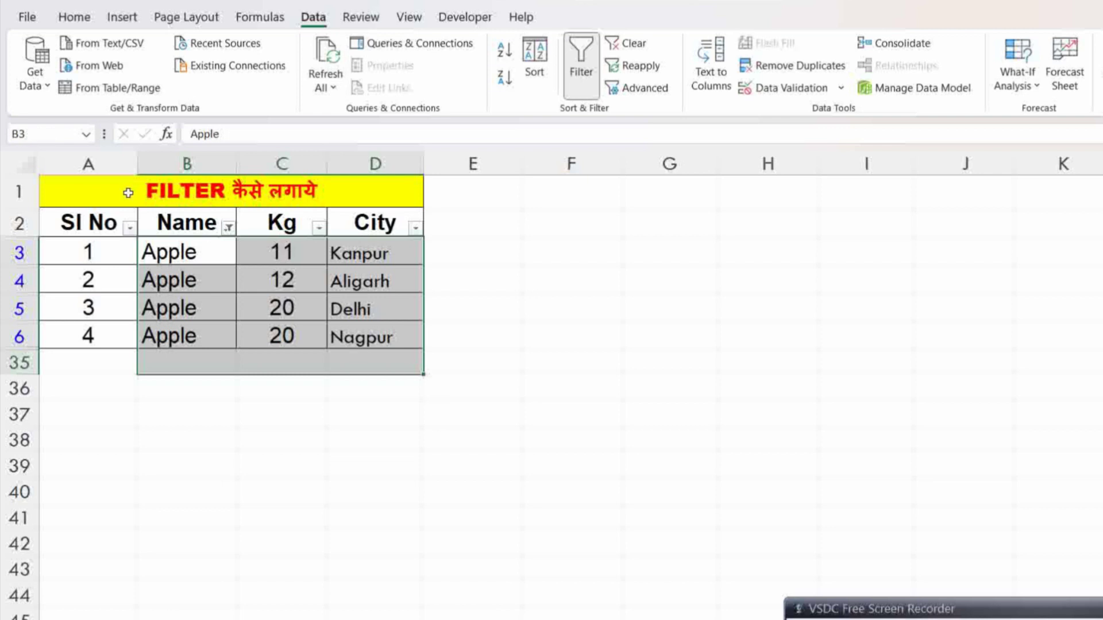
# Change the Name column's filter from Apple to Banana only.
pyautogui.click(228, 227)
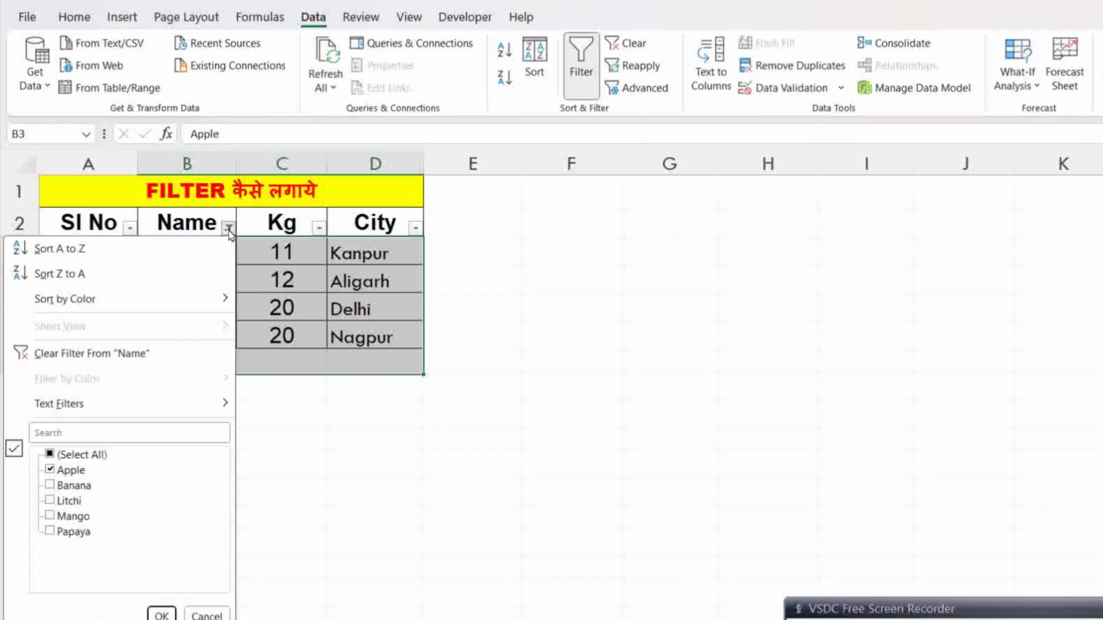
pyautogui.click(50, 470)
pyautogui.click(49, 486)
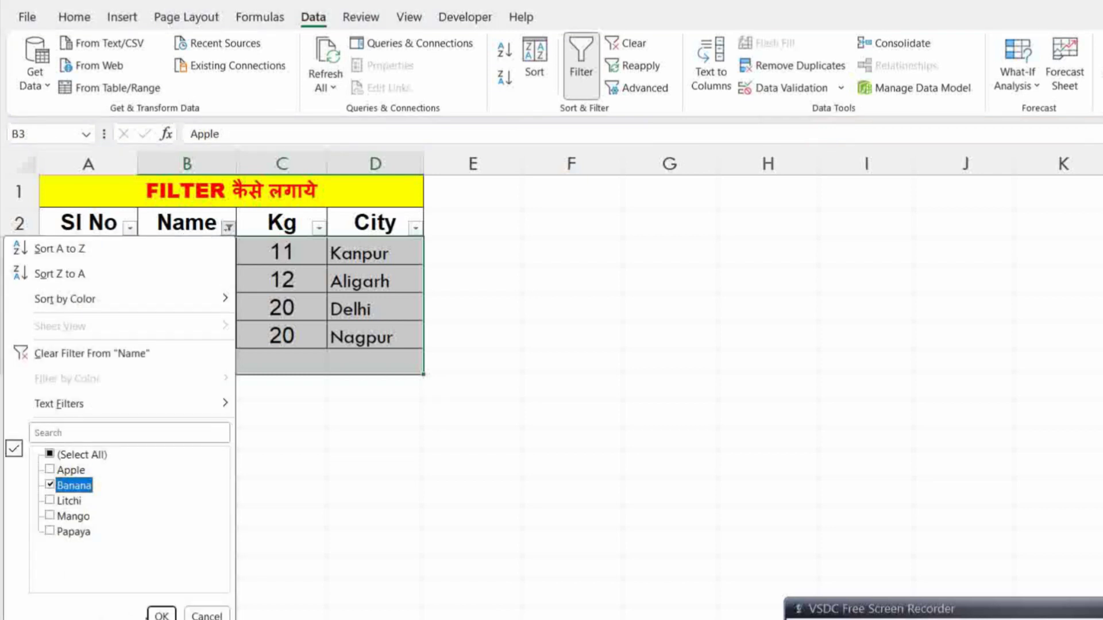
pyautogui.click(162, 614)
pyautogui.click(183, 291)
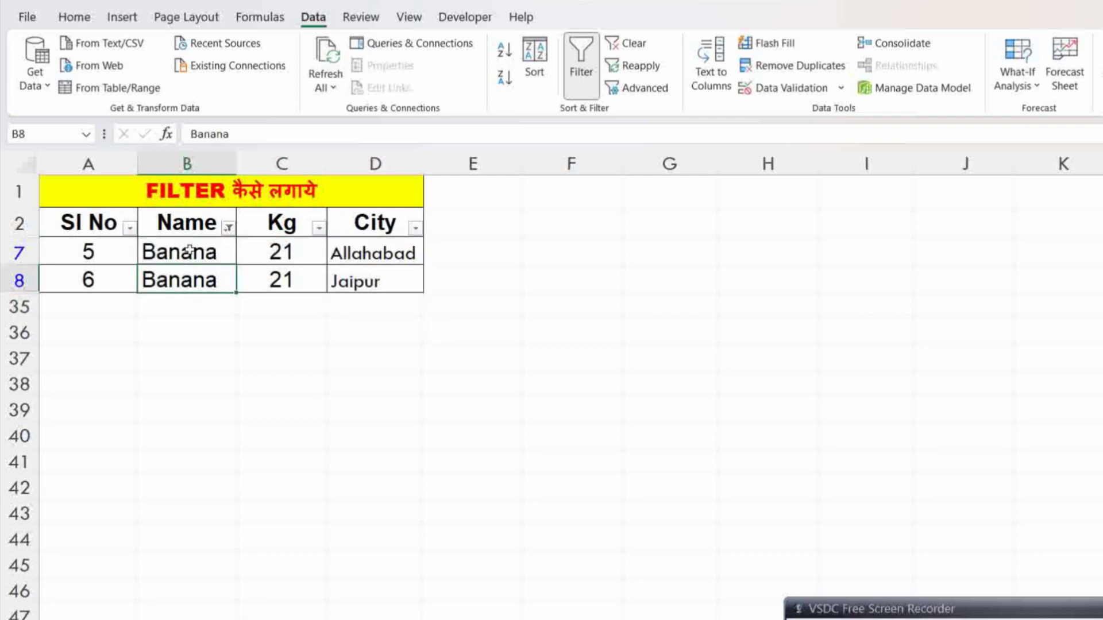
# Change the Name column's filter to Litchi only and select the filtered rows.
pyautogui.click(228, 228)
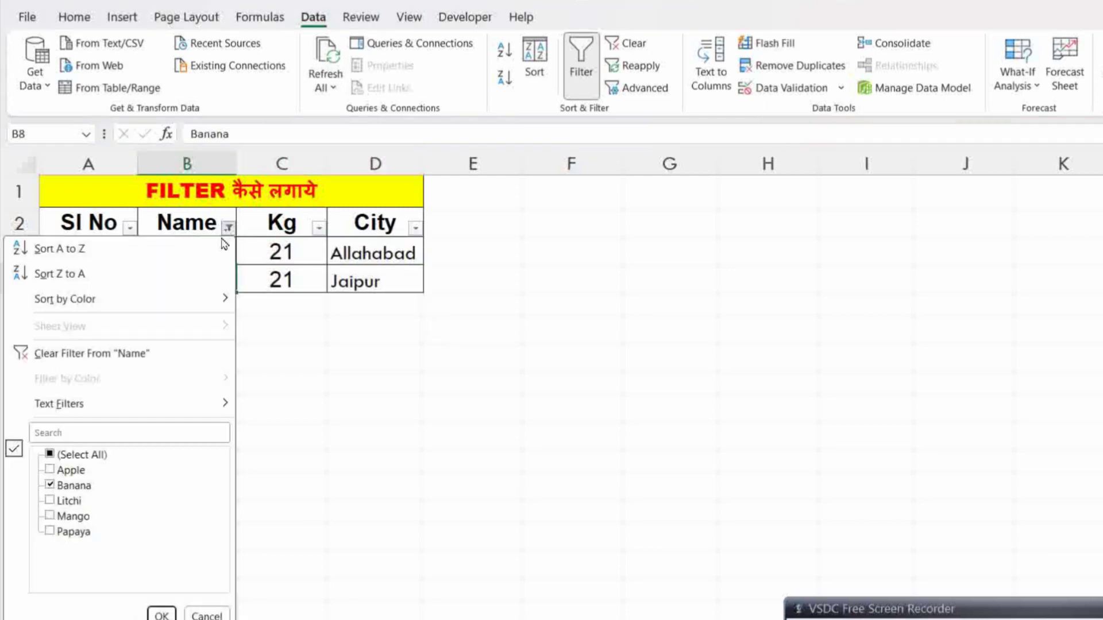
pyautogui.click(50, 486)
pyautogui.click(52, 503)
pyautogui.click(159, 614)
pyautogui.moveTo(92, 255); pyautogui.dragTo(385, 346)
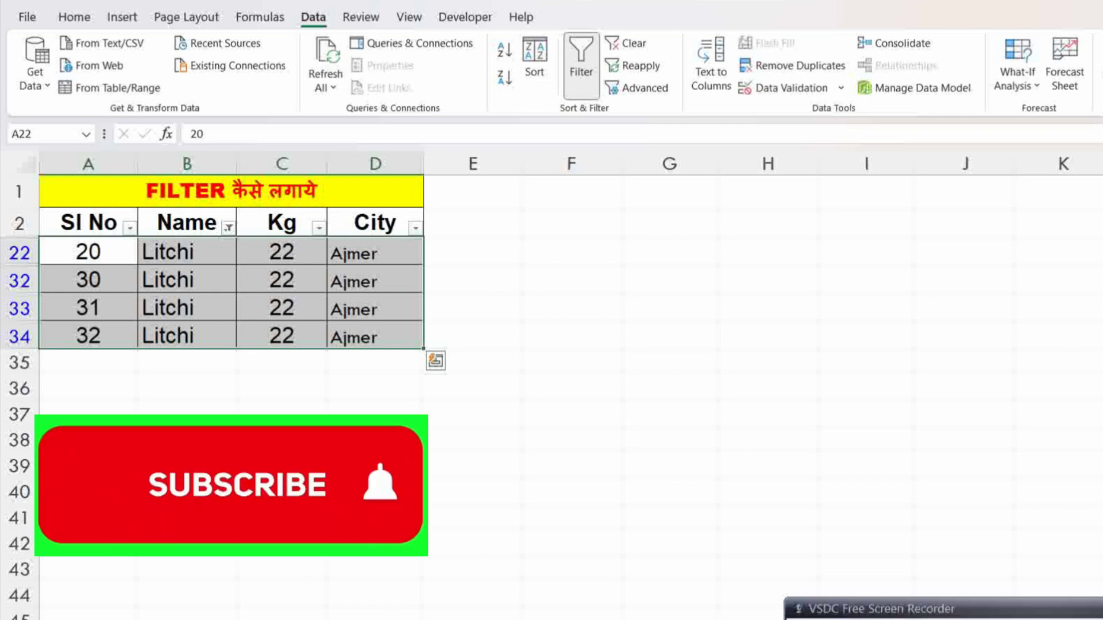
pyautogui.click(206, 298)
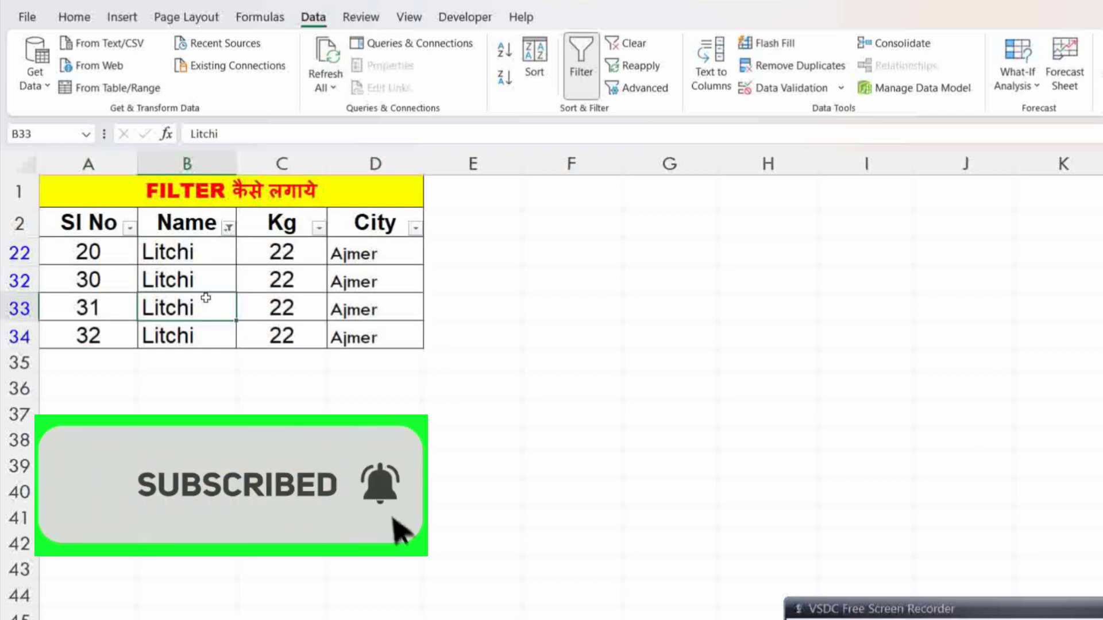
pyautogui.moveTo(87, 226); pyautogui.dragTo(412, 322)
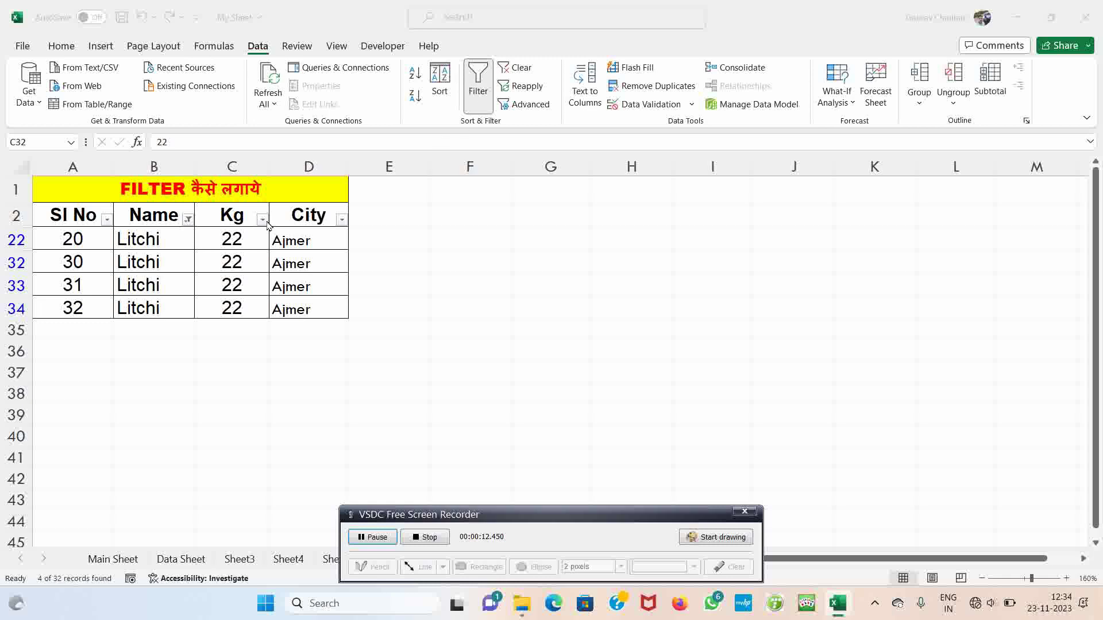
# Clear the Litchi filter so all rows show, and turn off filtering for the table.
pyautogui.click(476, 83)
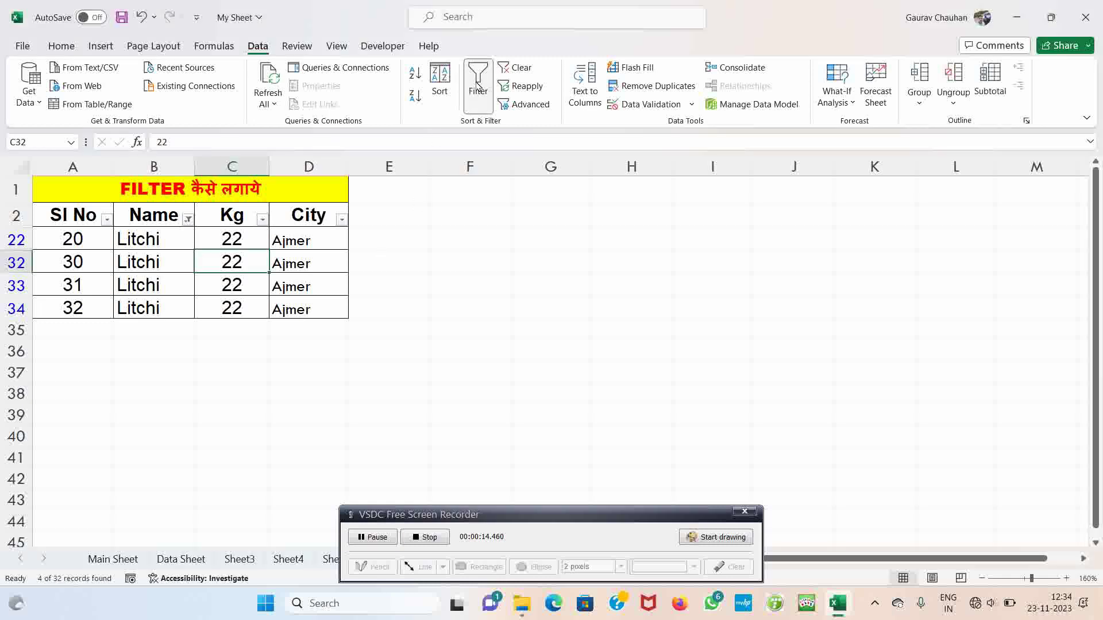
pyautogui.click(167, 262)
pyautogui.hotkey('ctrl', 'shift', 'l')
pyautogui.hotkey('ctrl', 'shift', 'l')
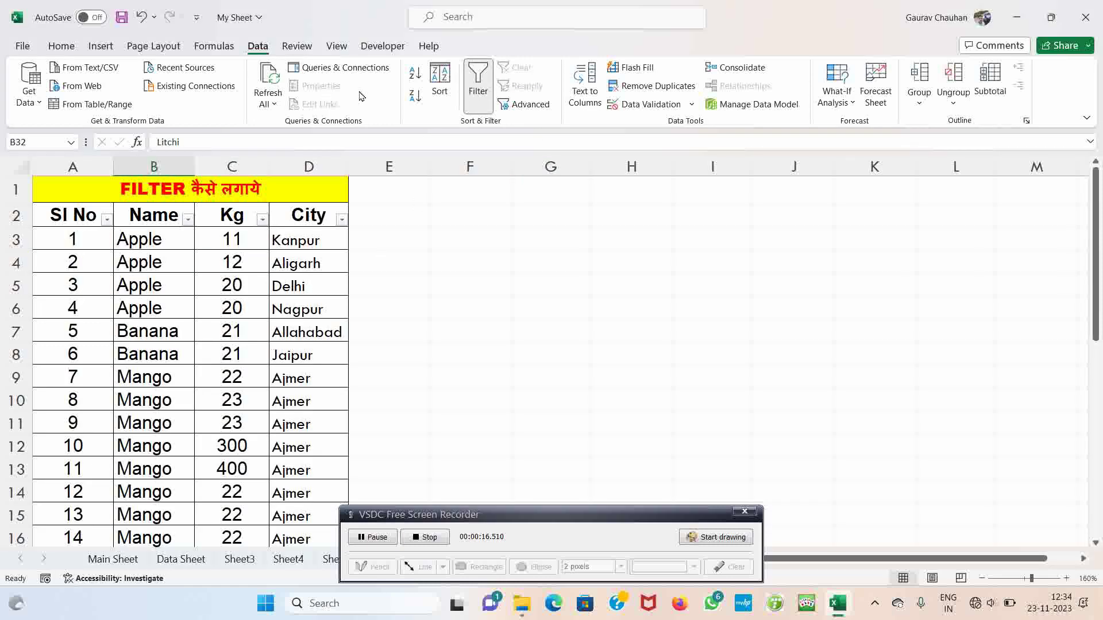
pyautogui.click(479, 82)
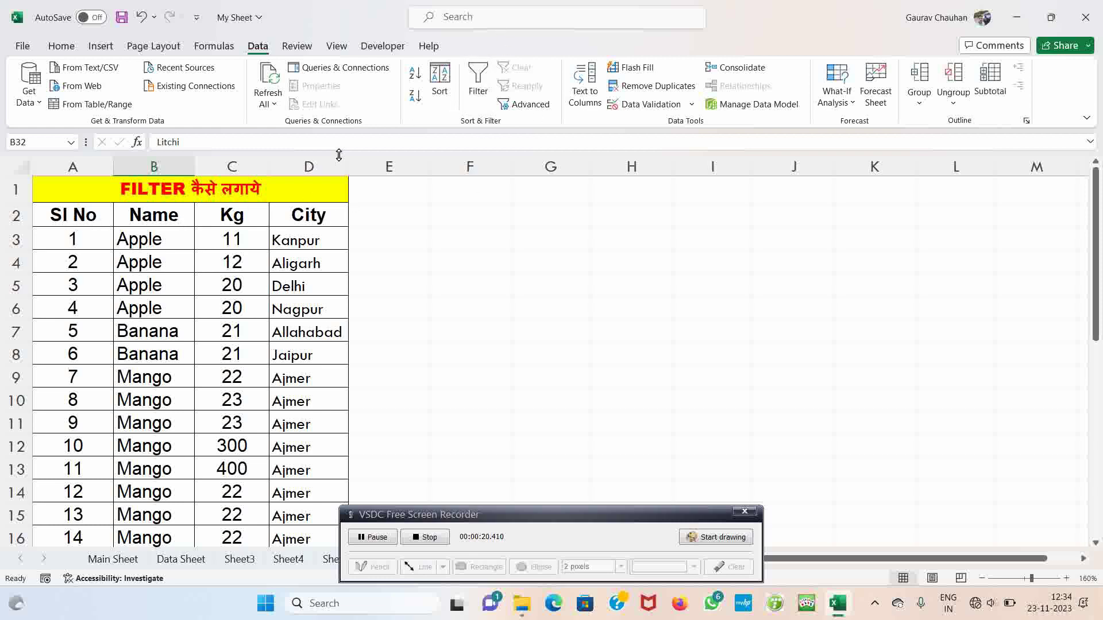
pyautogui.moveTo(64, 213); pyautogui.dragTo(293, 489)
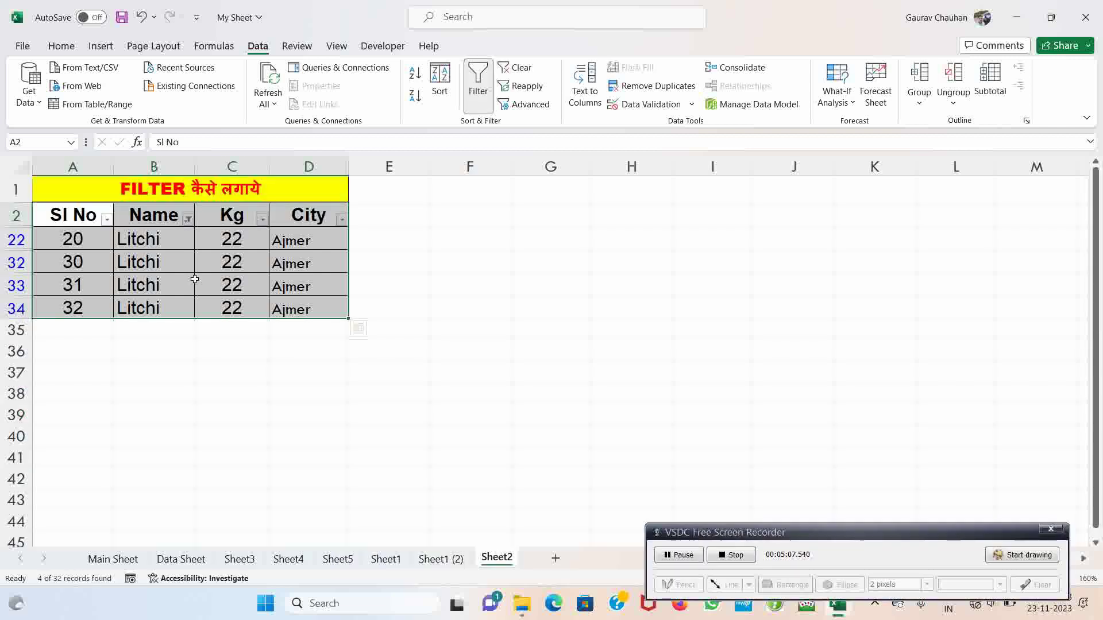
# Select the whole Litchi-filtered table on Sheet2, including its title row.
pyautogui.click(172, 269)
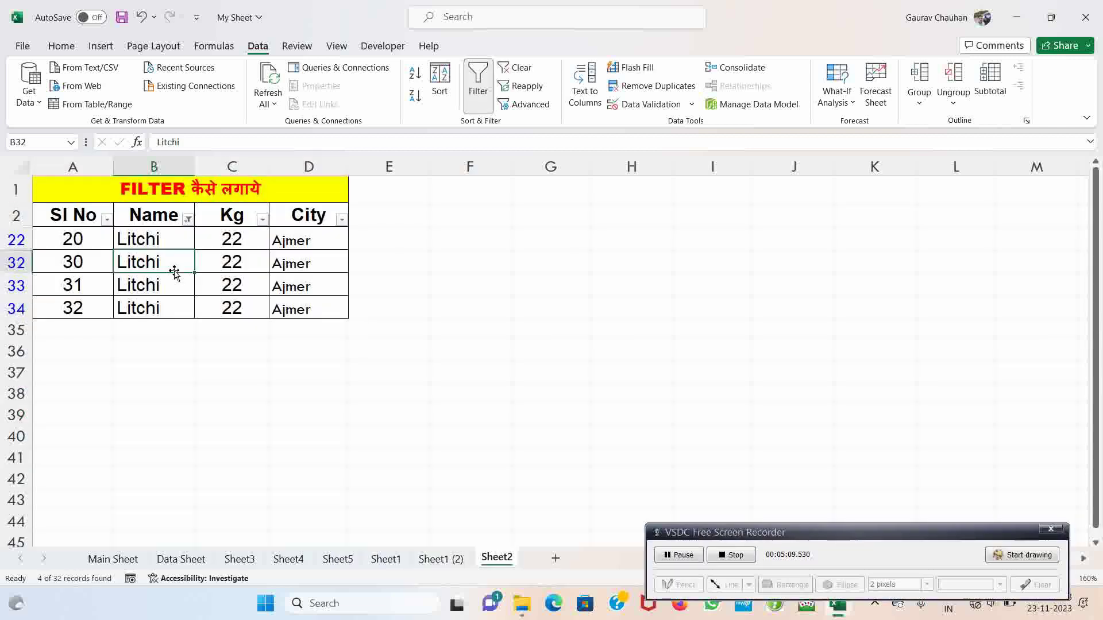
pyautogui.moveTo(60, 213); pyautogui.dragTo(327, 316)
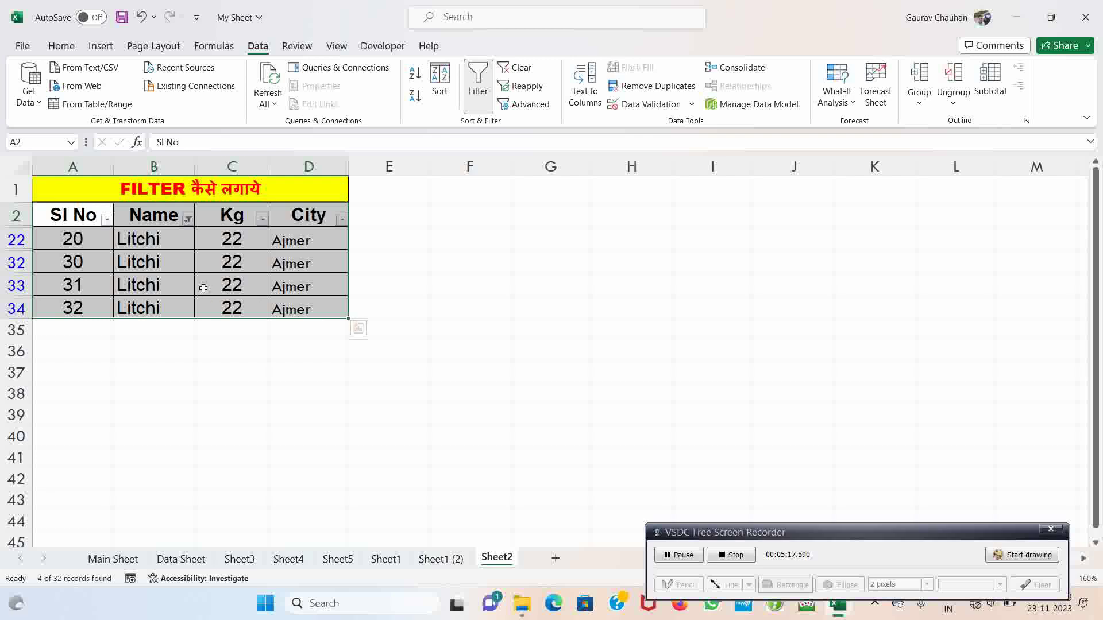
pyautogui.click(180, 282)
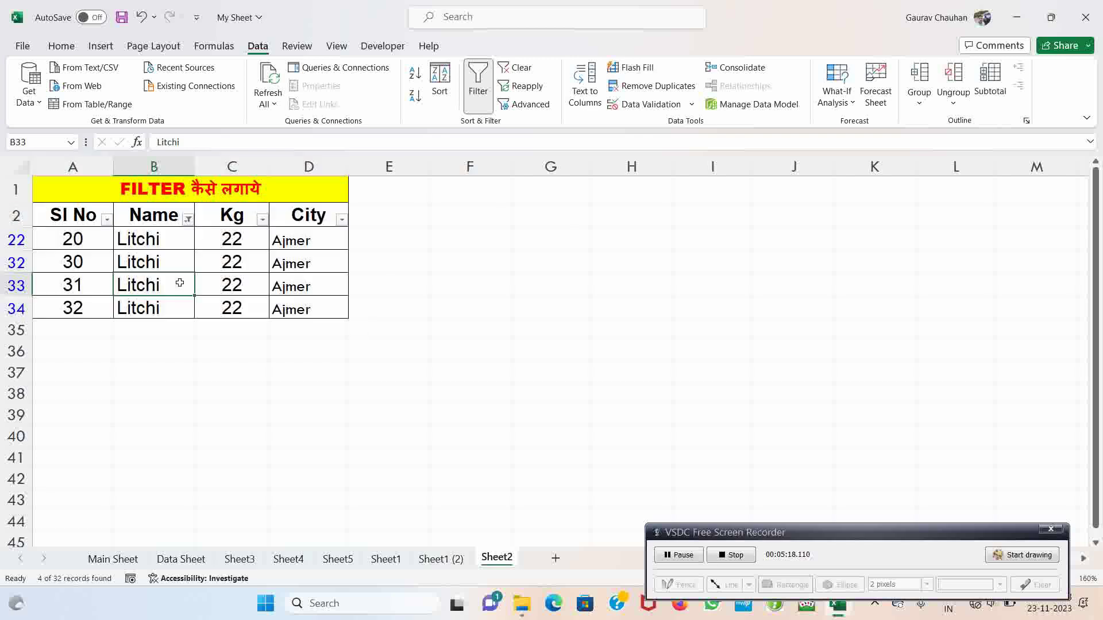
pyautogui.click(75, 188)
pyautogui.hotkey('ctrl', 'a')
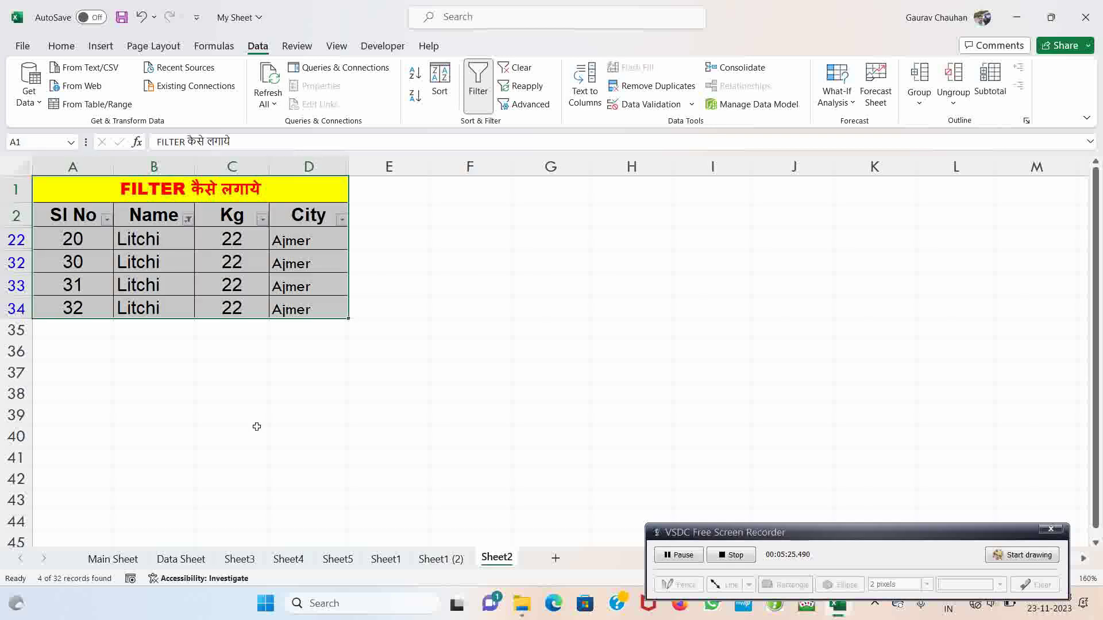